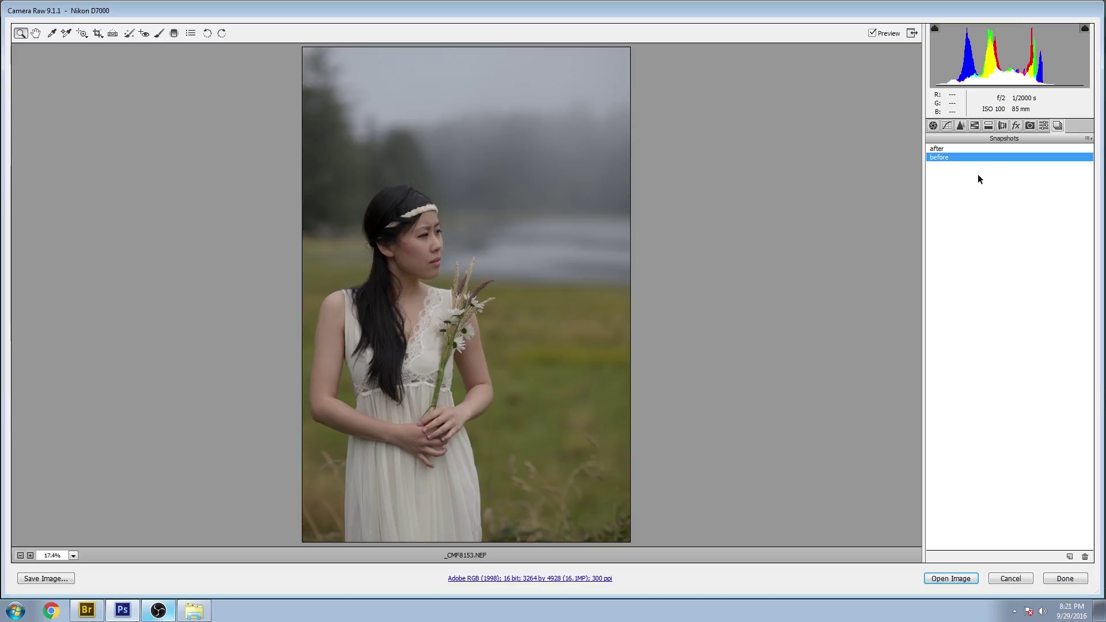
# - Compare the before and after snapshots repeatedly, finishing with the after snapshot applied
pyautogui.click(934, 148)
pyautogui.click(940, 157)
pyautogui.click(938, 148)
pyautogui.click(941, 158)
pyautogui.click(936, 147)
pyautogui.click(938, 158)
pyautogui.click(938, 148)
pyautogui.click(941, 157)
pyautogui.click(938, 148)
pyautogui.click(935, 157)
pyautogui.click(936, 148)
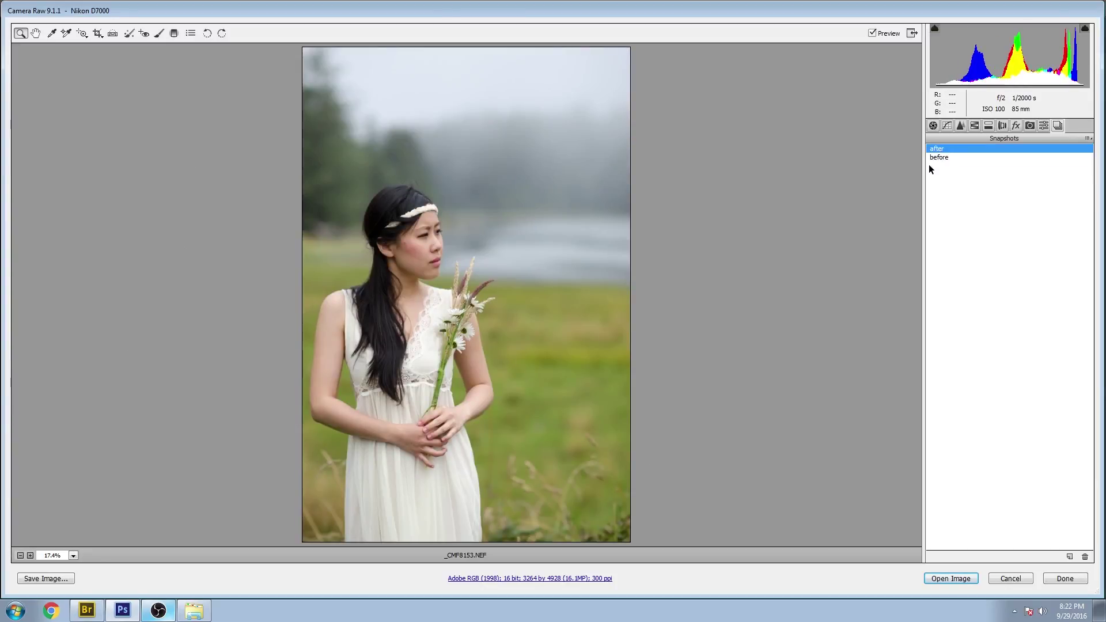
pyautogui.click(936, 158)
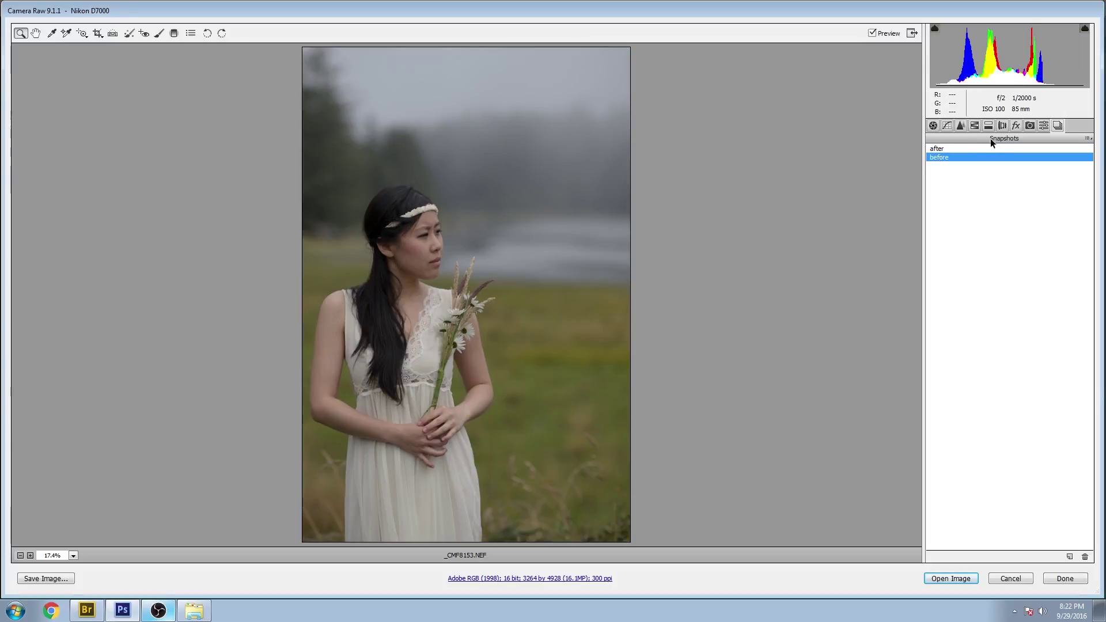
pyautogui.click(936, 147)
# - Compare the As Shot white balance with Daylight in the basic adjustments, ending on Daylight
pyautogui.click(933, 125)
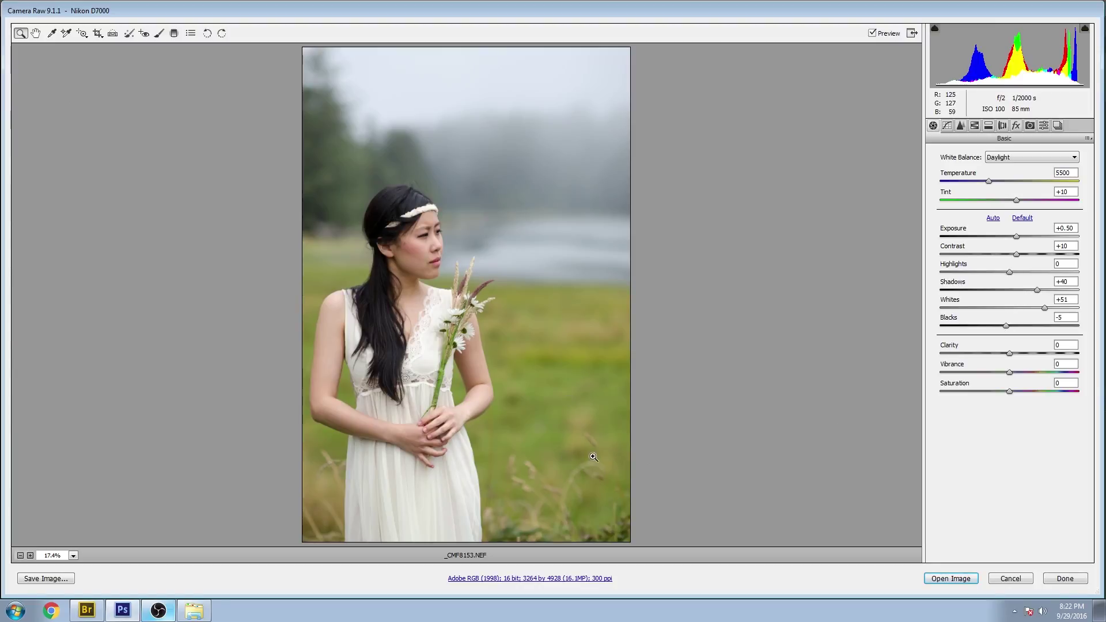
pyautogui.click(947, 125)
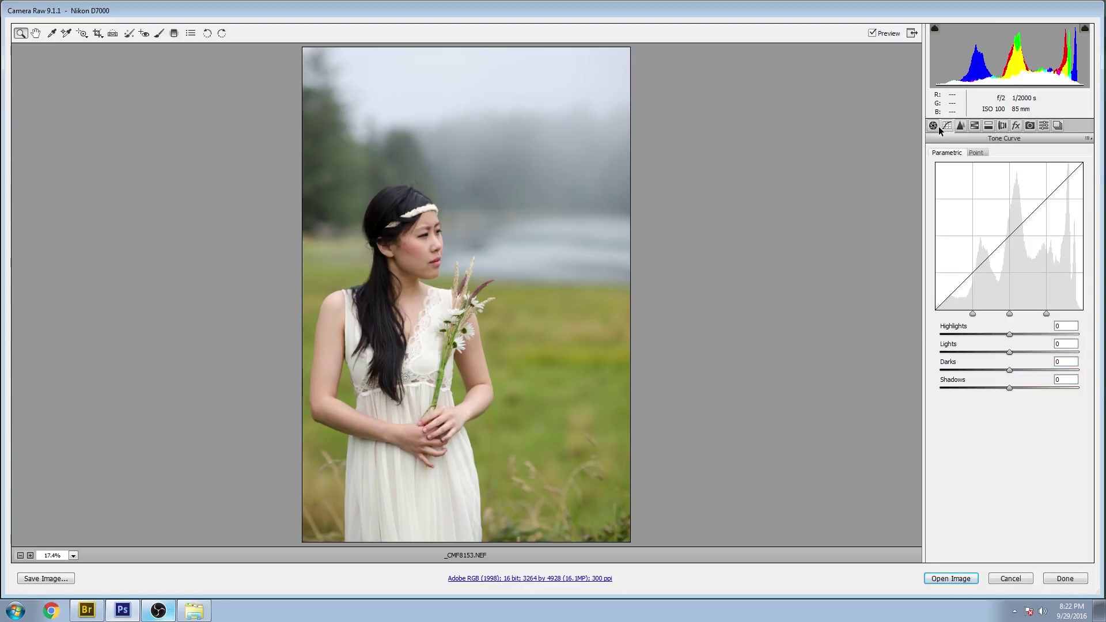
pyautogui.click(933, 126)
pyautogui.click(1029, 156)
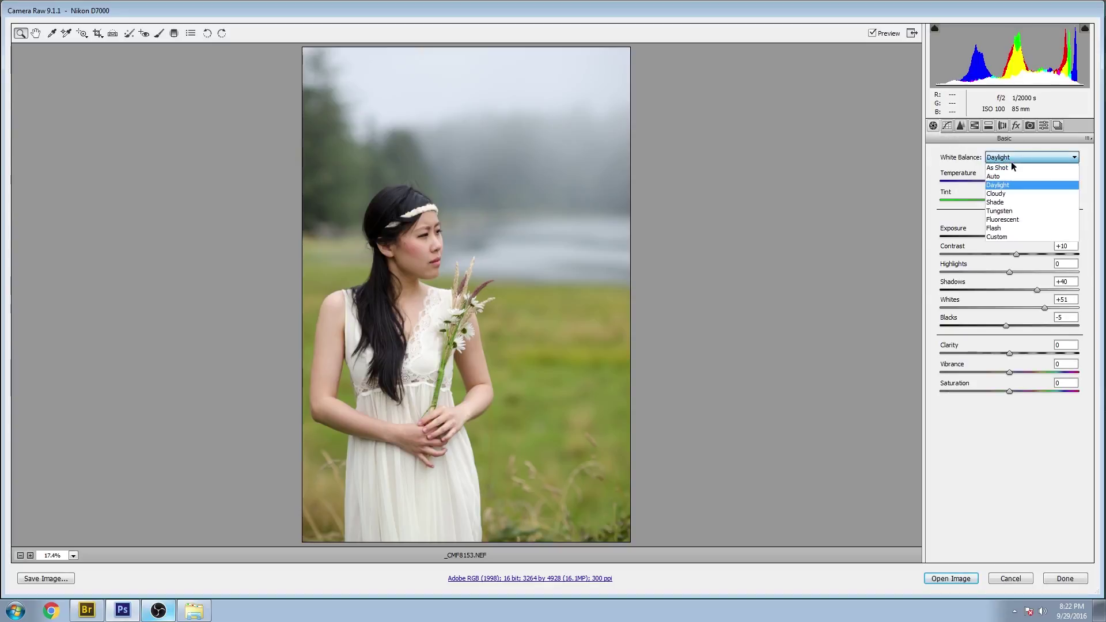
pyautogui.click(1008, 165)
pyautogui.click(1008, 157)
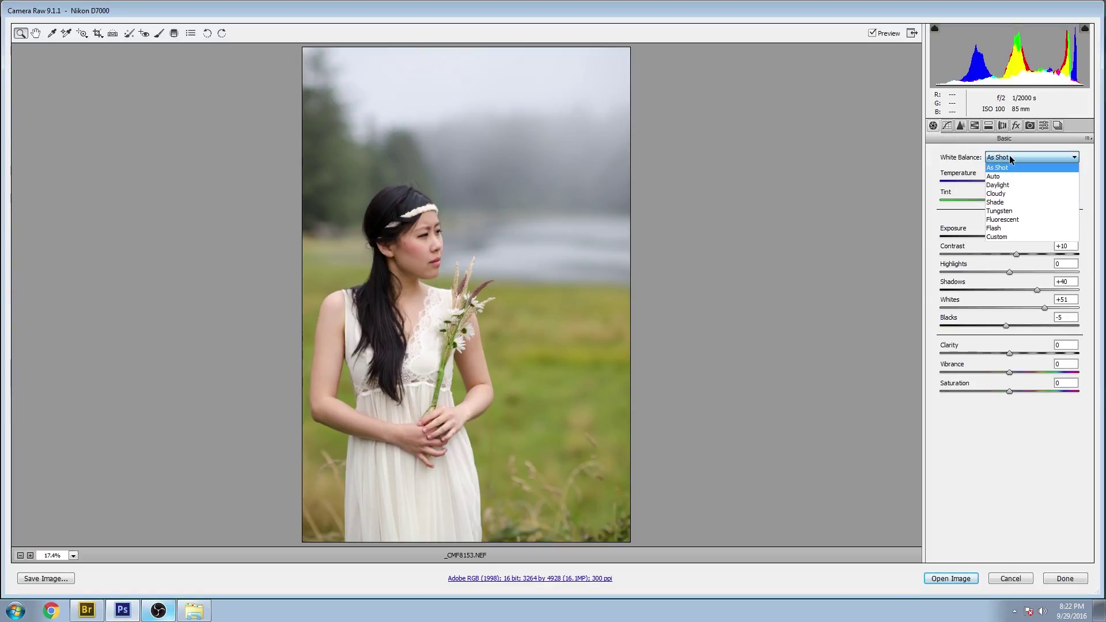
pyautogui.click(1008, 187)
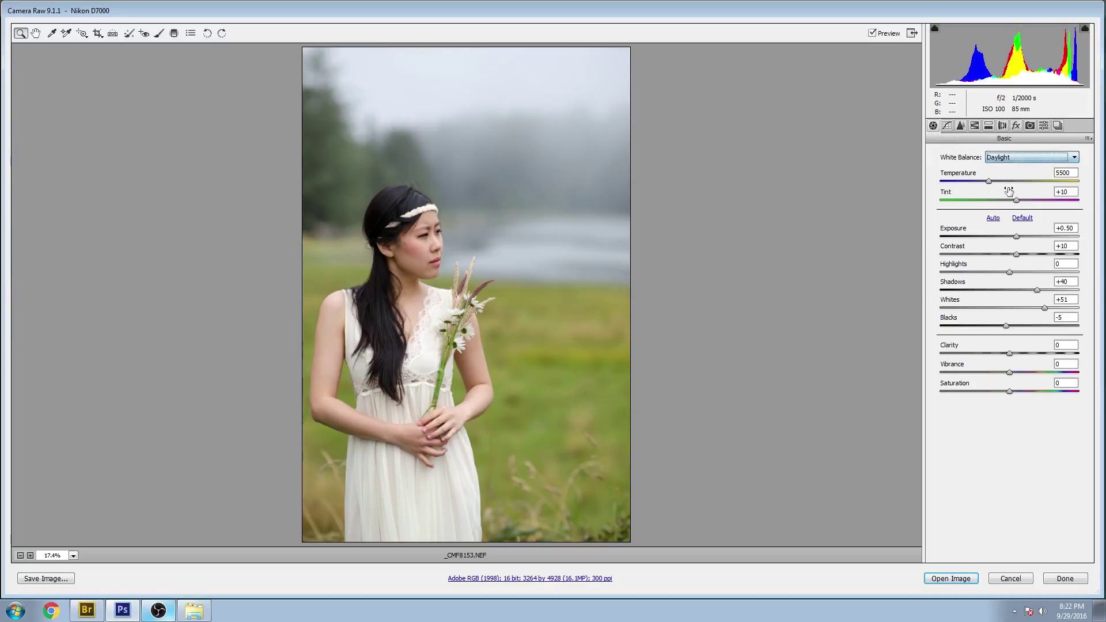
pyautogui.click(1025, 158)
pyautogui.click(936, 154)
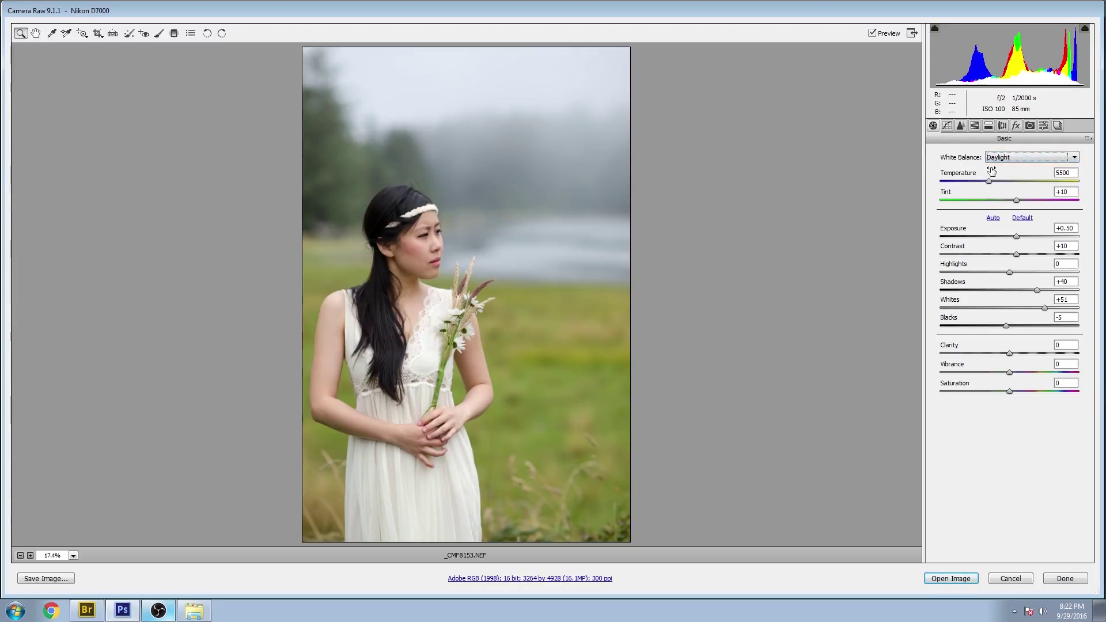
pyautogui.click(1022, 156)
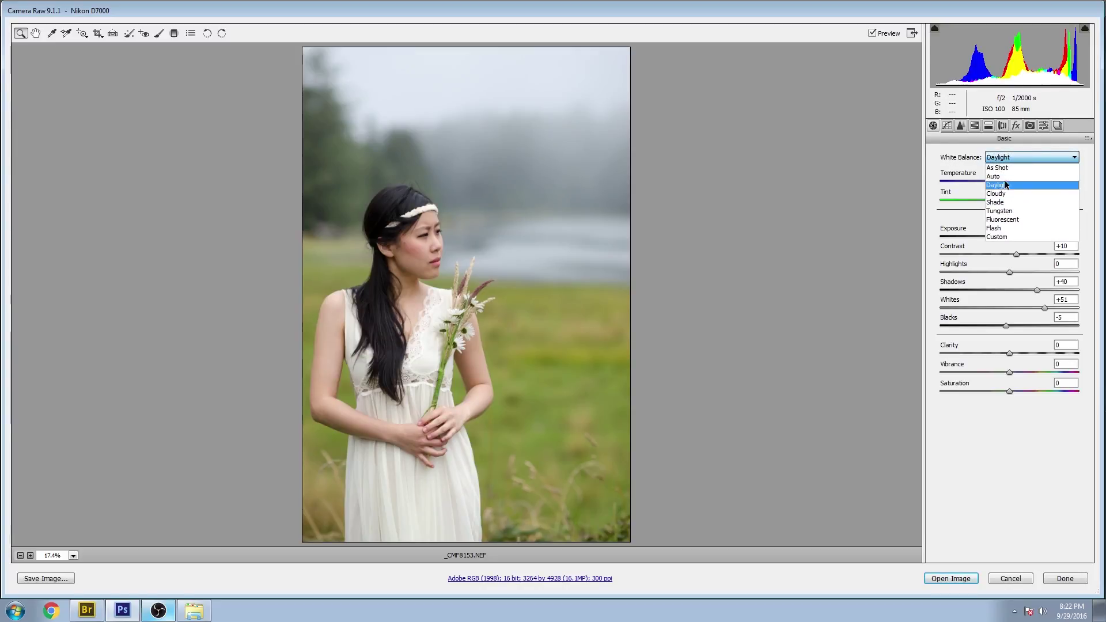
pyautogui.click(934, 157)
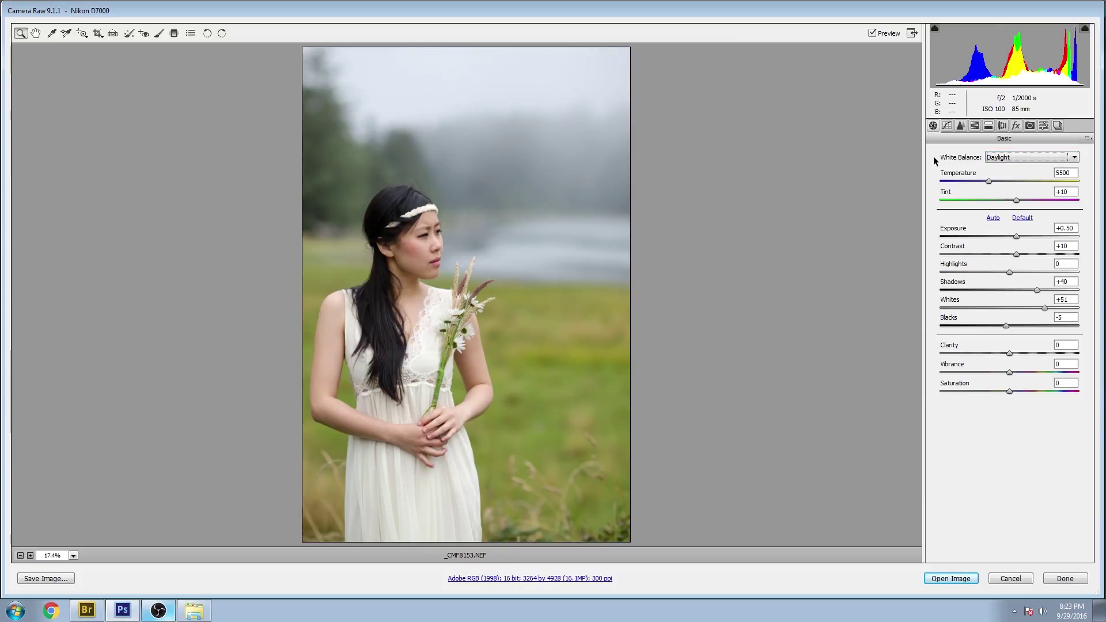
# - Examine the tone curve and the HSL hue, saturation and luminance adjustments of the raw photo
pyautogui.click(946, 126)
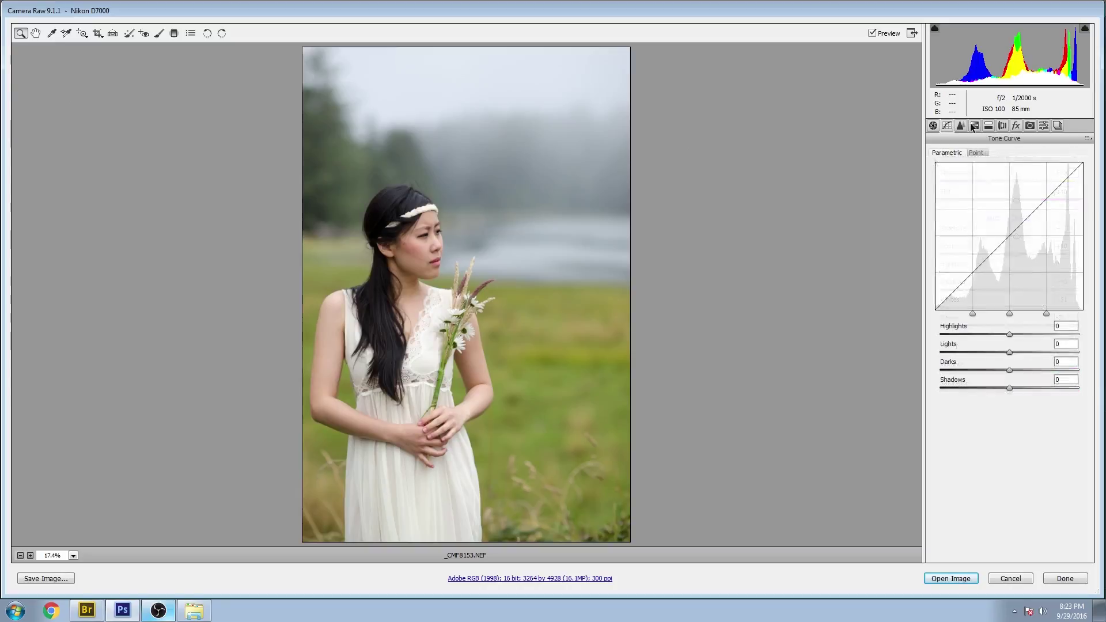
pyautogui.click(974, 126)
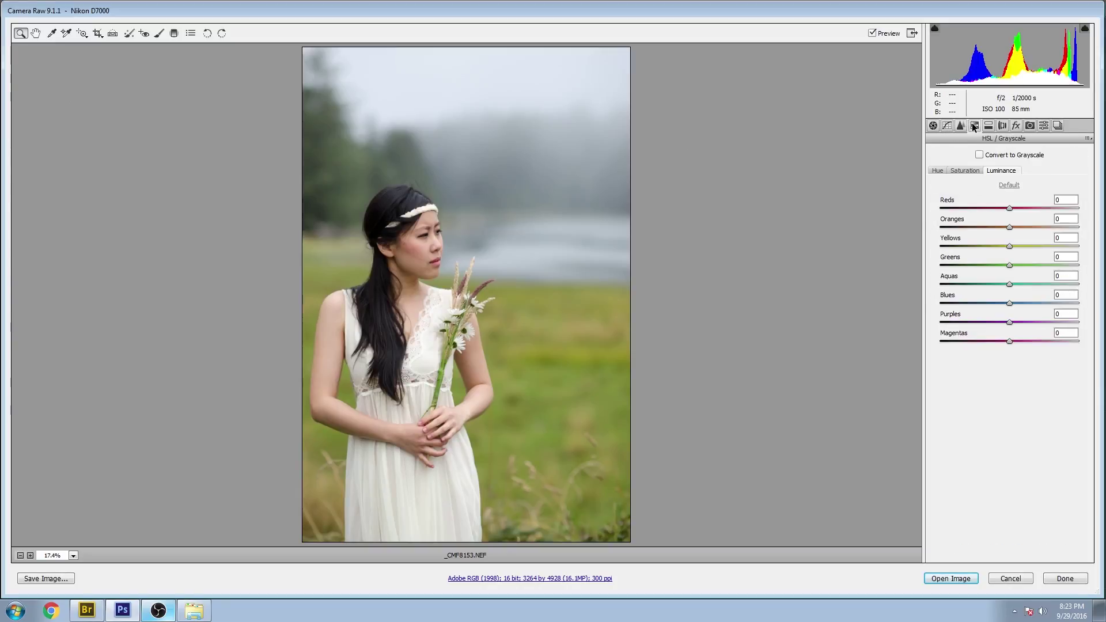
pyautogui.click(961, 171)
pyautogui.click(936, 170)
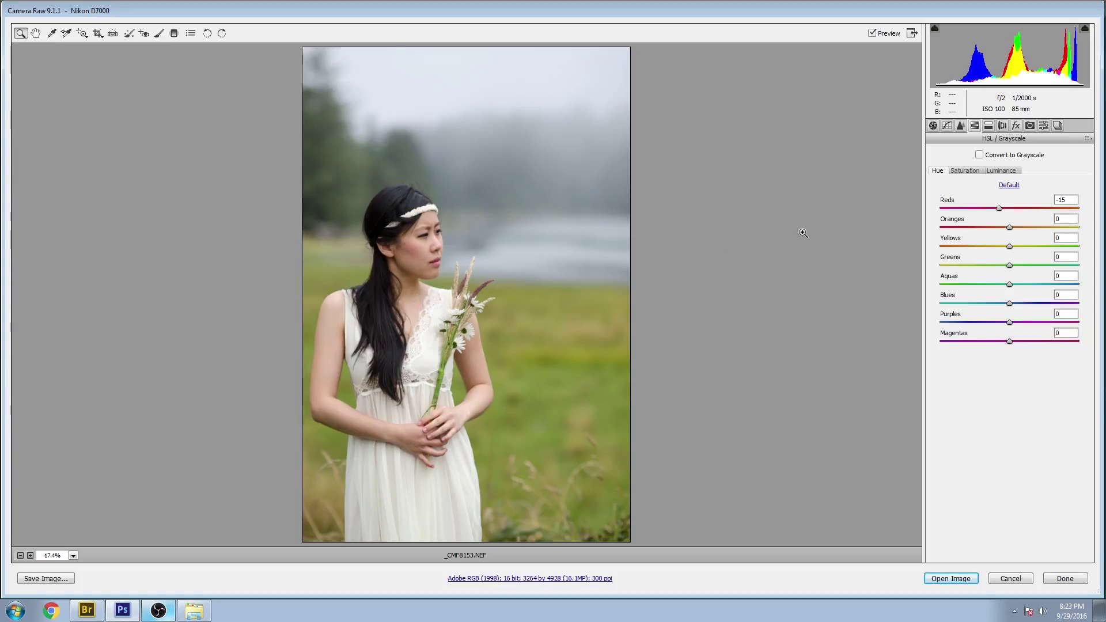
pyautogui.click(973, 171)
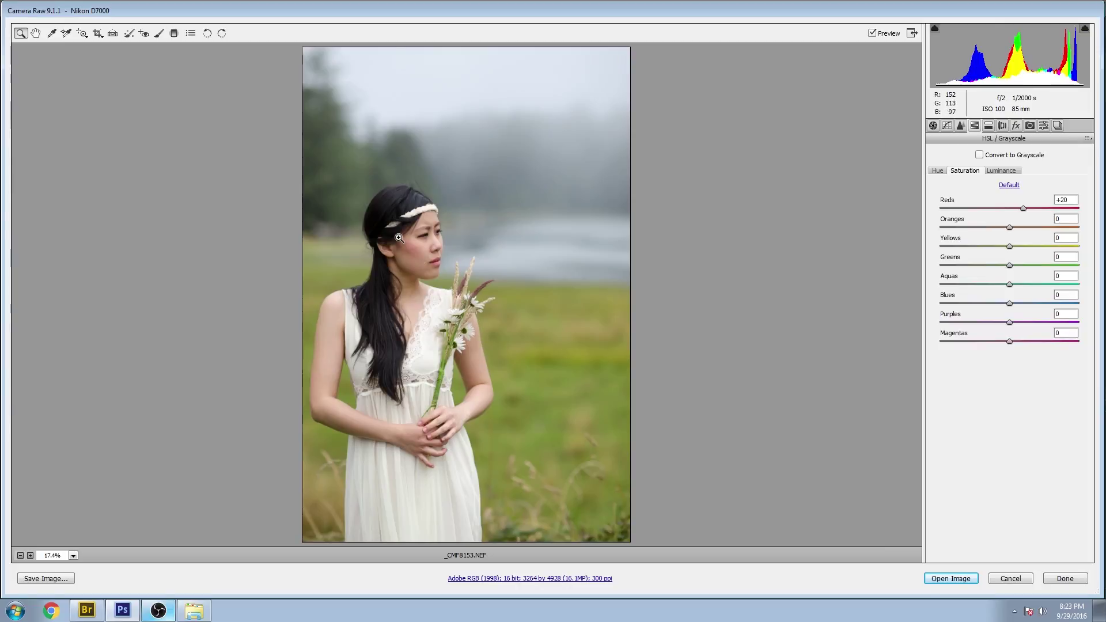
pyautogui.click(1015, 170)
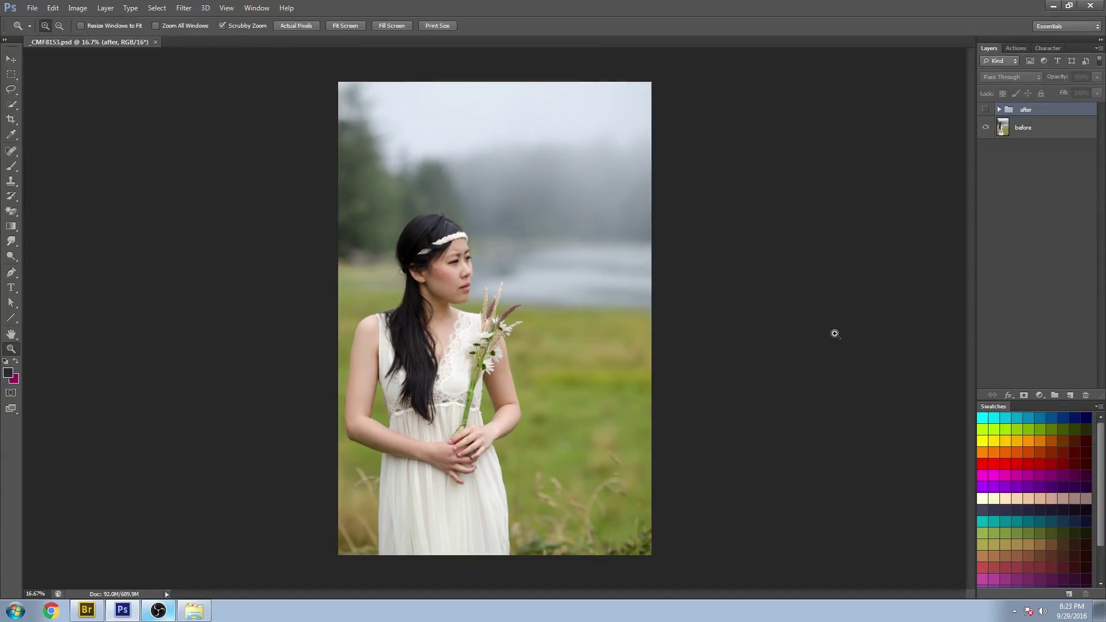
pyautogui.click(528, 378)
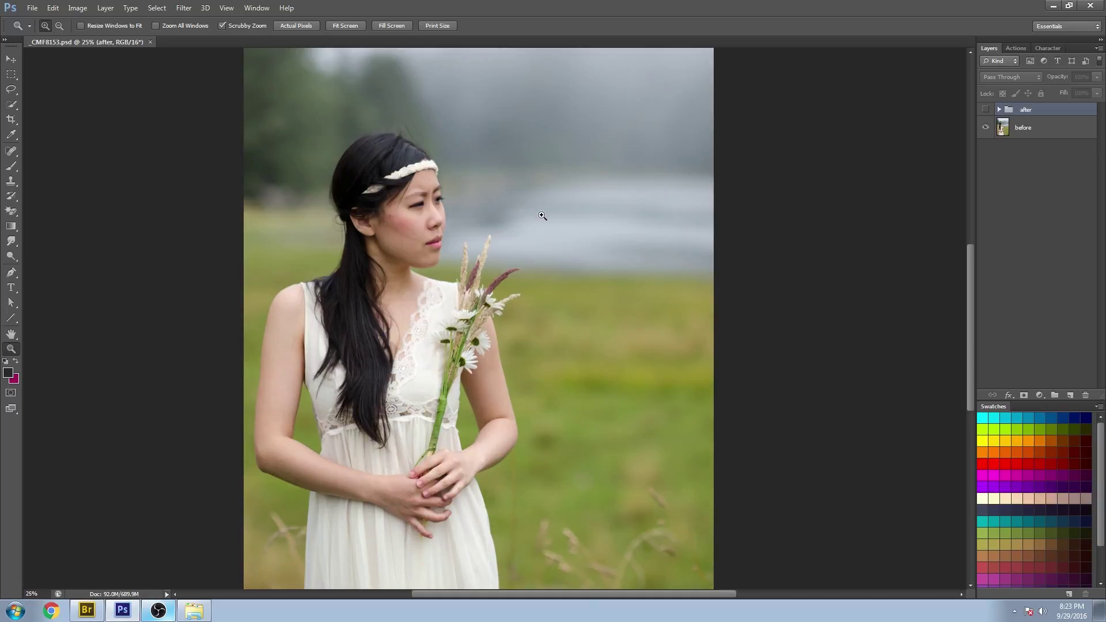
pyautogui.scroll(3, 519, 265)
pyautogui.scroll(-3, 541, 283)
pyautogui.rightClick(562, 301)
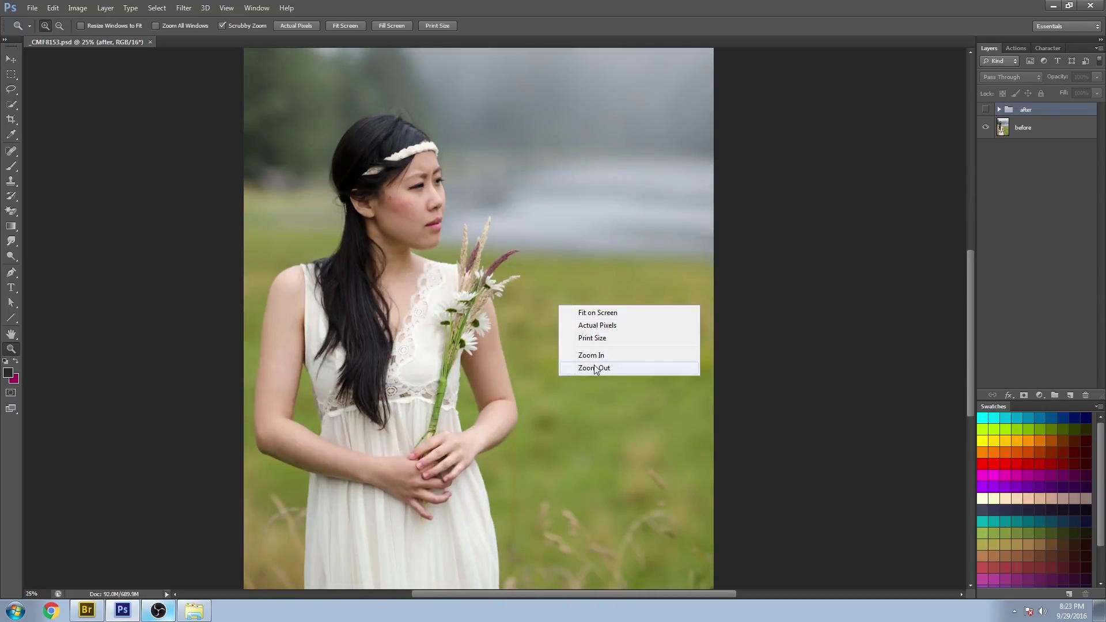
pyautogui.click(614, 363)
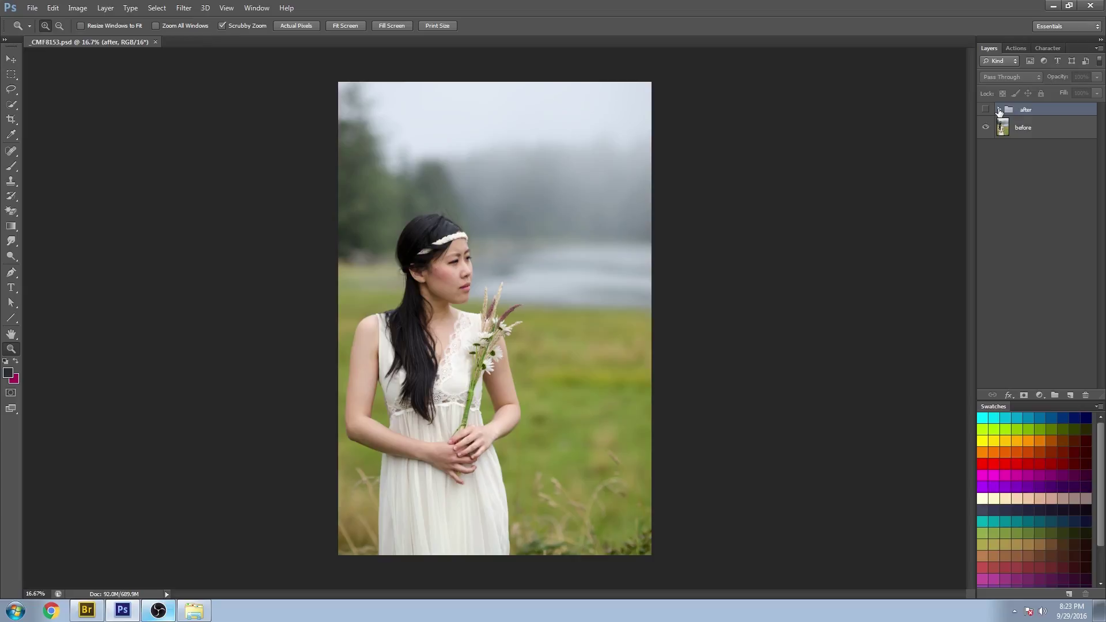
# - Check the contents of the after group and compare the portrait with the group shown and hidden
pyautogui.click(999, 109)
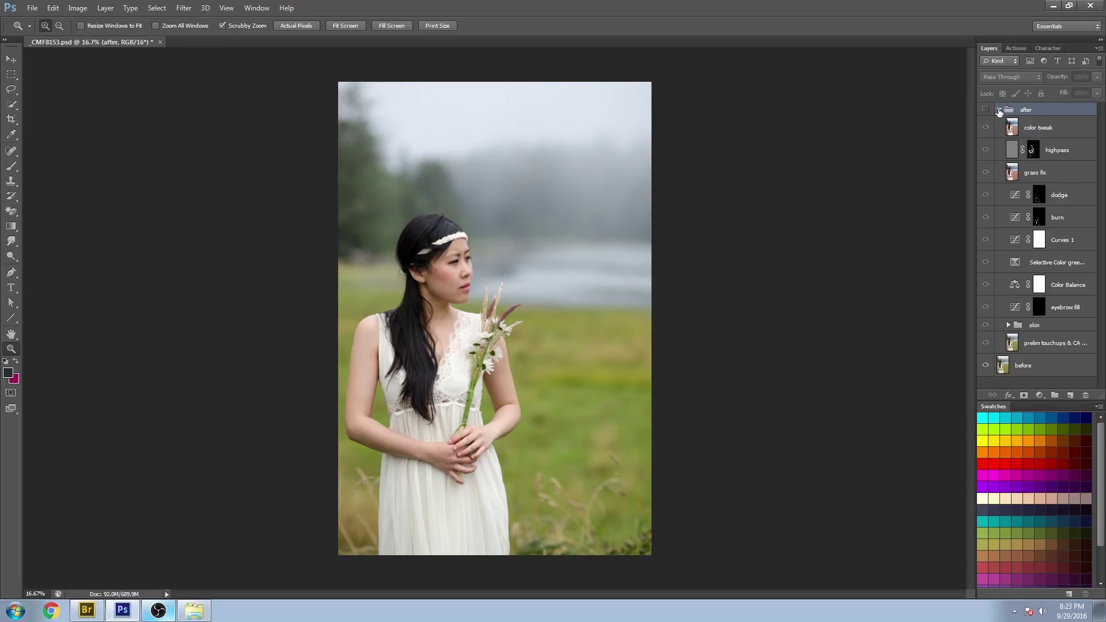
pyautogui.click(999, 109)
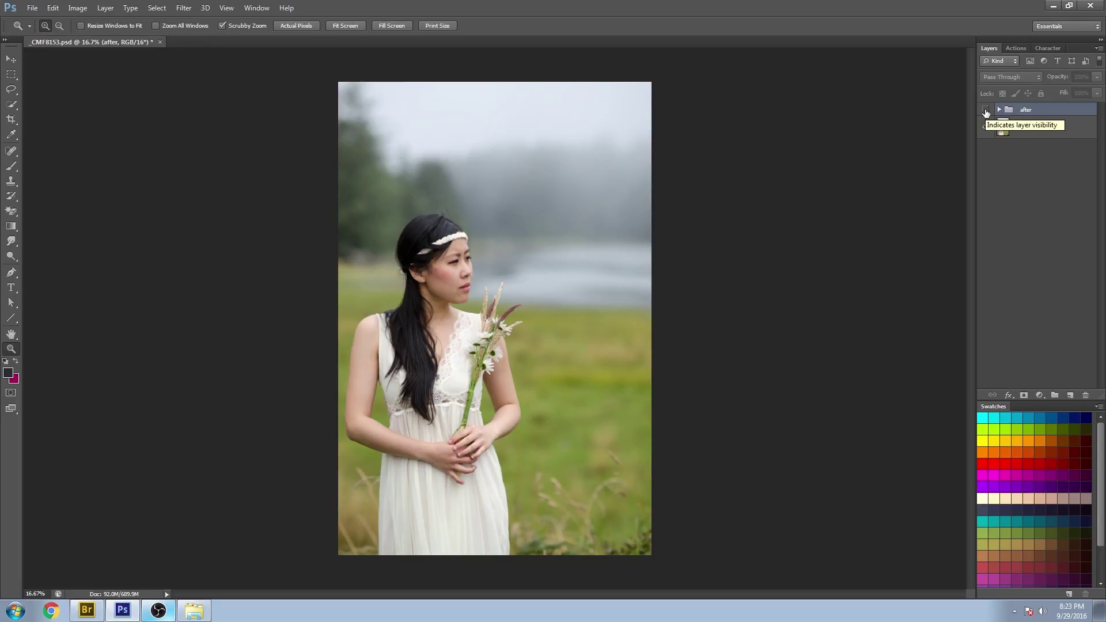
pyautogui.click(985, 110)
pyautogui.click(985, 110)
pyautogui.click(985, 110)
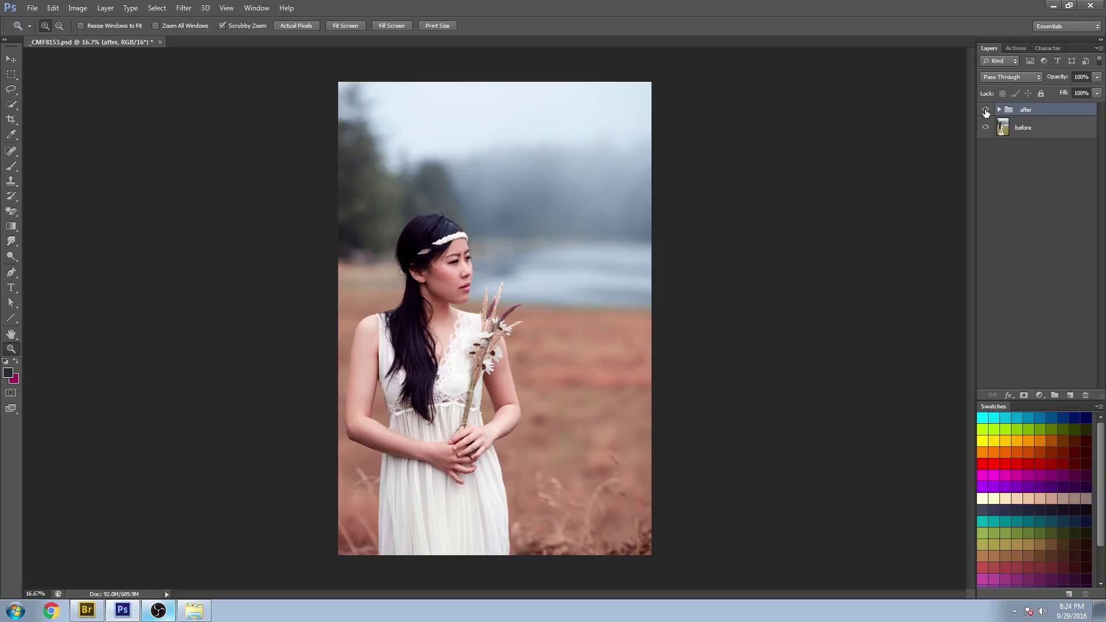
pyautogui.click(985, 110)
pyautogui.click(985, 110)
pyautogui.click(986, 110)
pyautogui.click(986, 110)
pyautogui.click(985, 111)
pyautogui.click(985, 110)
pyautogui.click(985, 110)
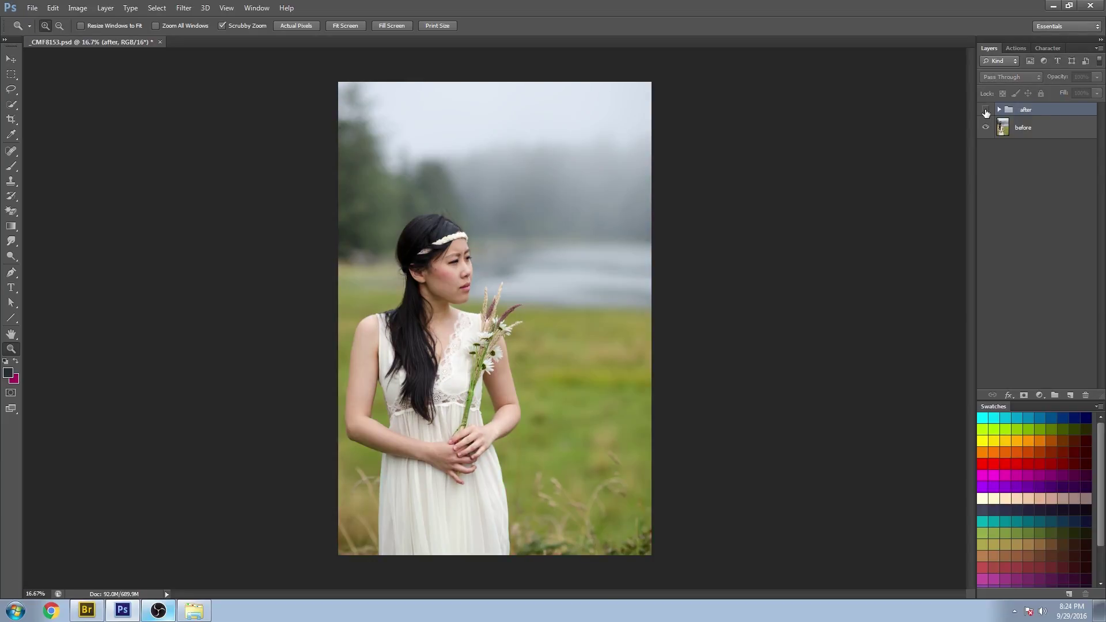
pyautogui.click(985, 111)
pyautogui.click(985, 110)
# - Make the after group visible with only its prelim touchups & CA remove layer shown
pyautogui.click(999, 109)
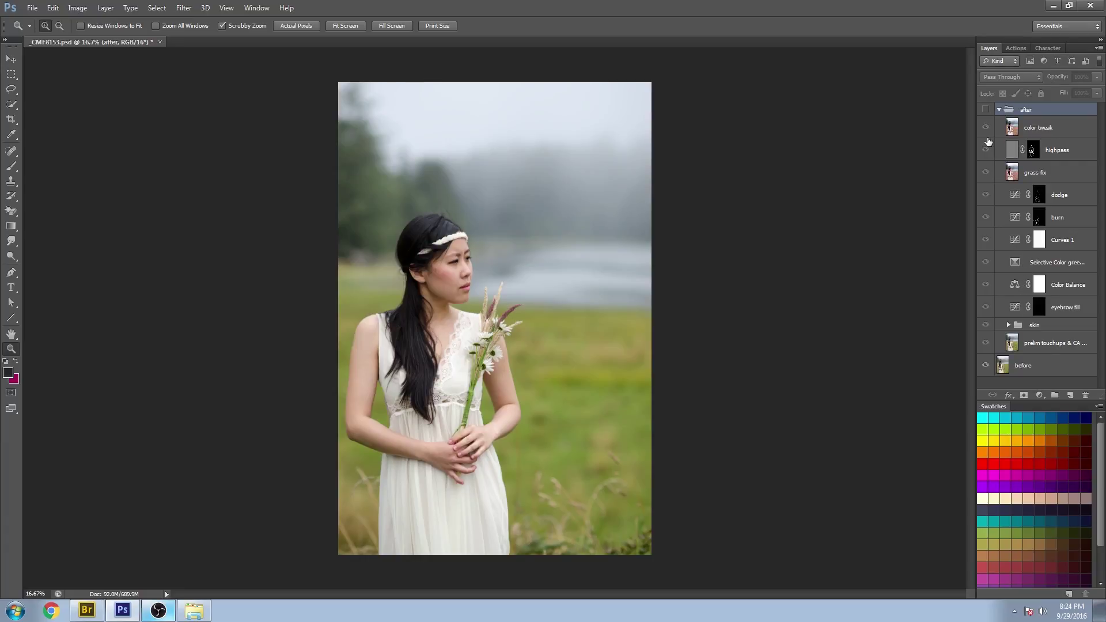
pyautogui.click(985, 110)
pyautogui.moveTo(985, 127); pyautogui.dragTo(986, 343)
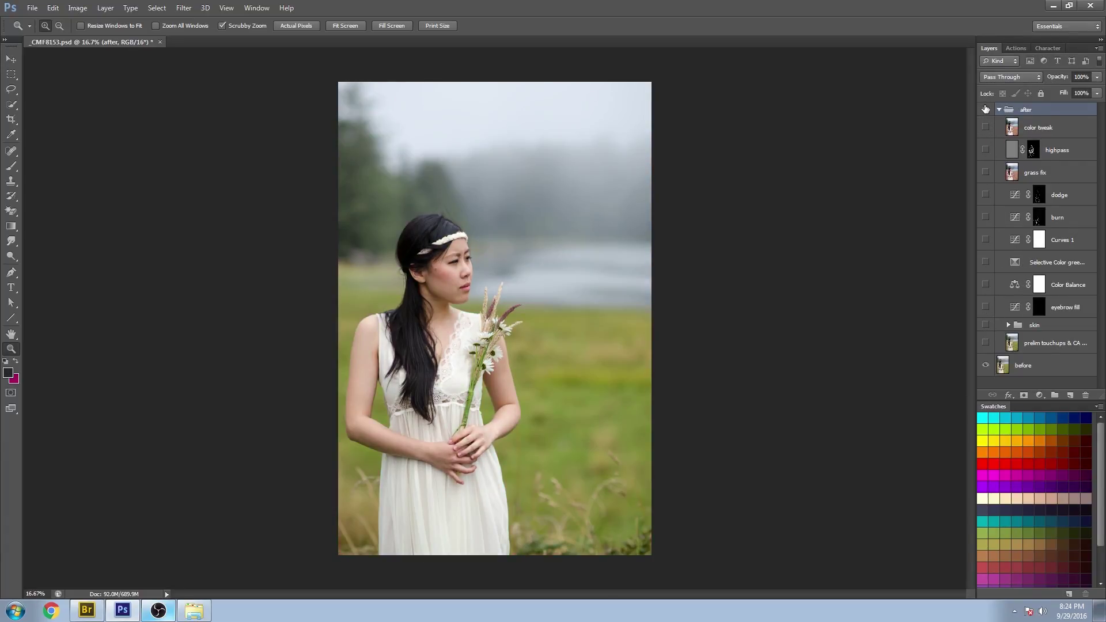
pyautogui.click(1047, 342)
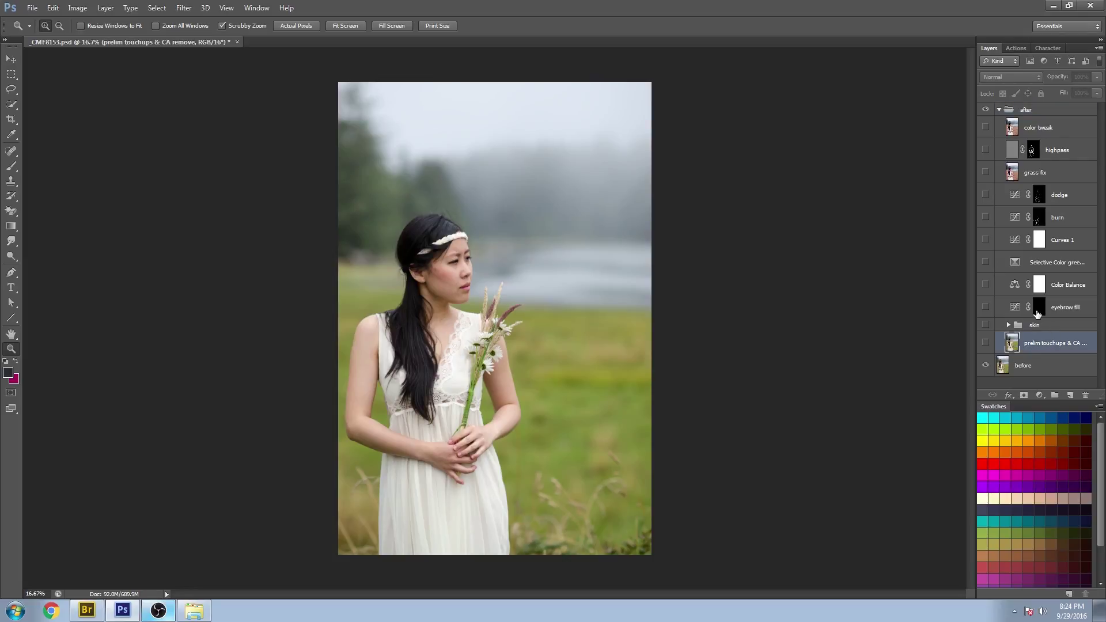
pyautogui.click(986, 344)
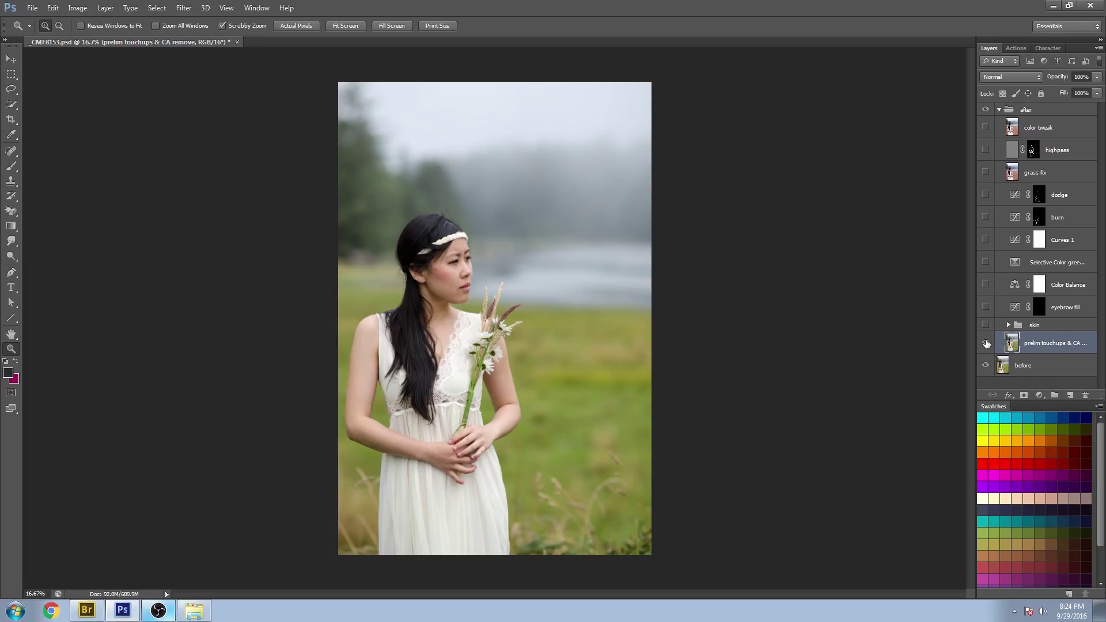
# - Compare the hair, shoulder and flowers up close with the prelim touchups & CA remove layer on and off
pyautogui.moveTo(448, 265); pyautogui.dragTo(985, 345)
pyautogui.scroll(-3, 515, 308)
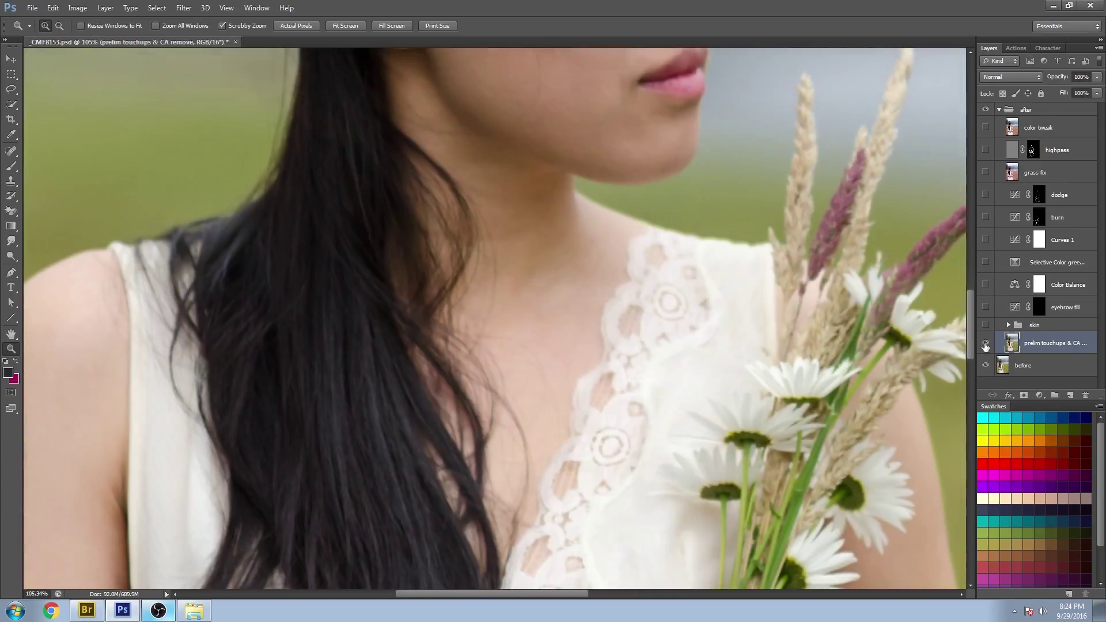
pyautogui.click(986, 343)
pyautogui.click(986, 343)
pyautogui.click(986, 343)
pyautogui.click(986, 344)
pyautogui.click(986, 343)
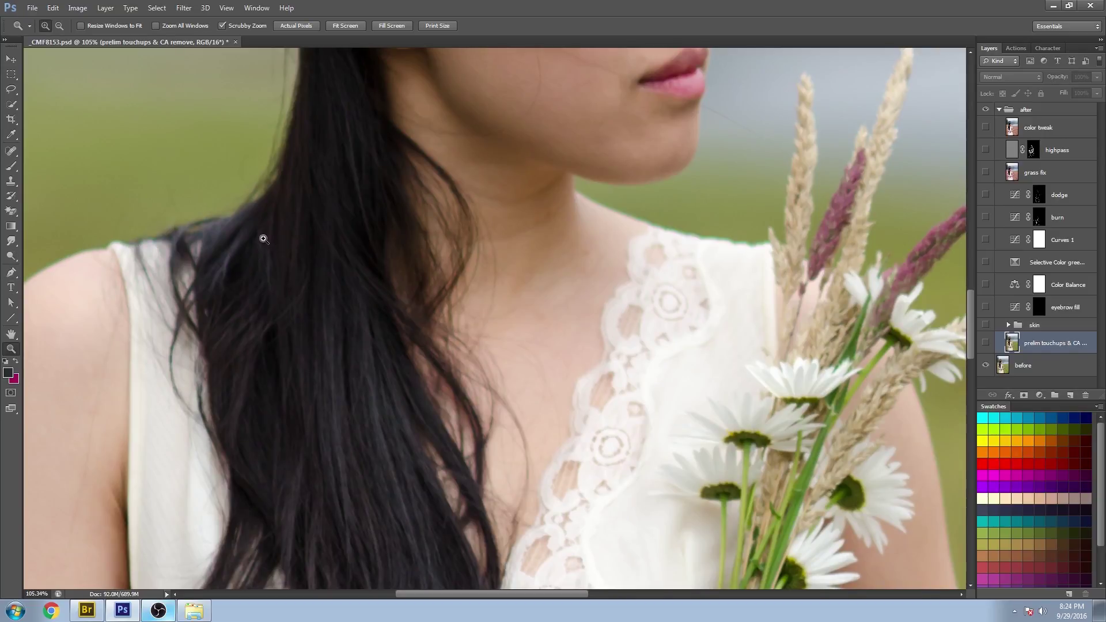
pyautogui.moveTo(316, 245); pyautogui.dragTo(380, 150)
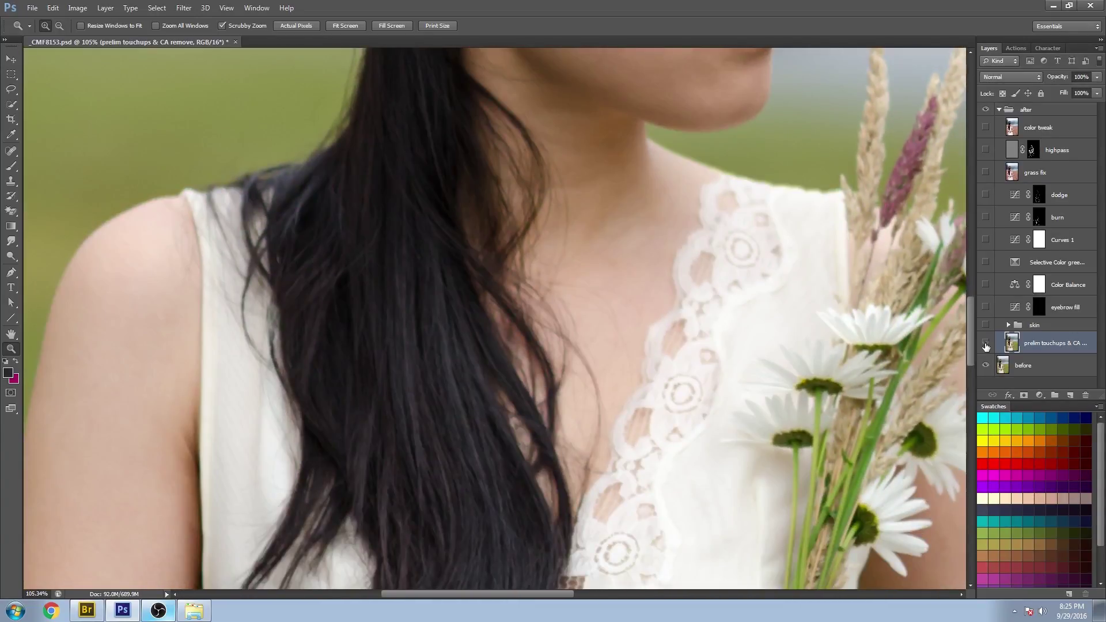
pyautogui.click(986, 344)
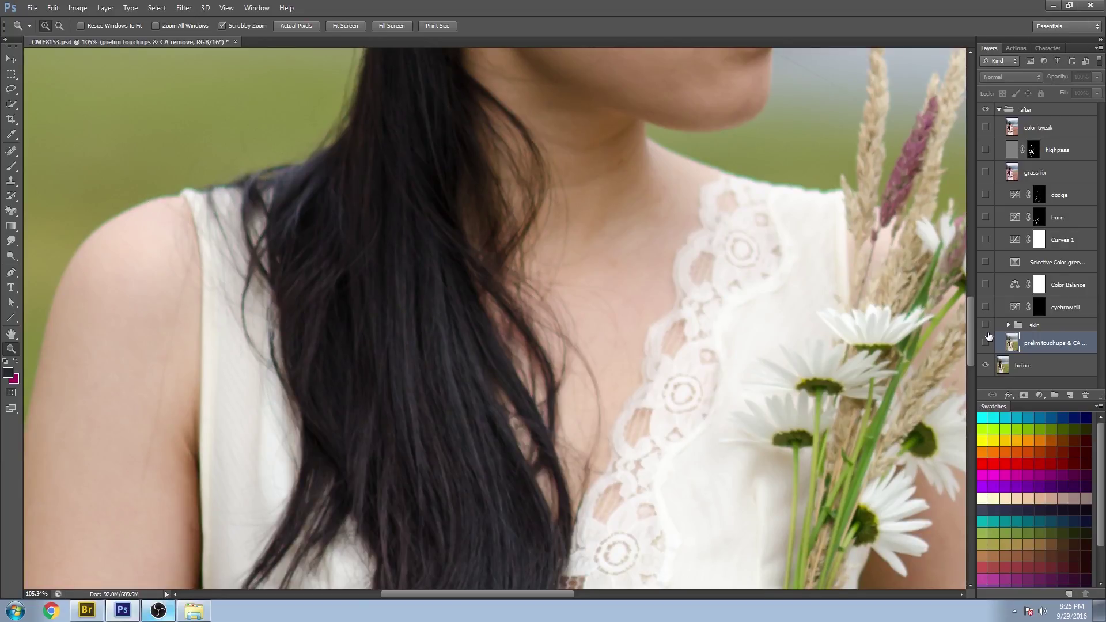
# - Compare the face and upper body at 50% zoom with the prelim touchups & CA remove layer on and off
pyautogui.scroll(1, 810, 292)
pyautogui.keyDown('alt'); pyautogui.click(597, 267); pyautogui.keyUp('alt')
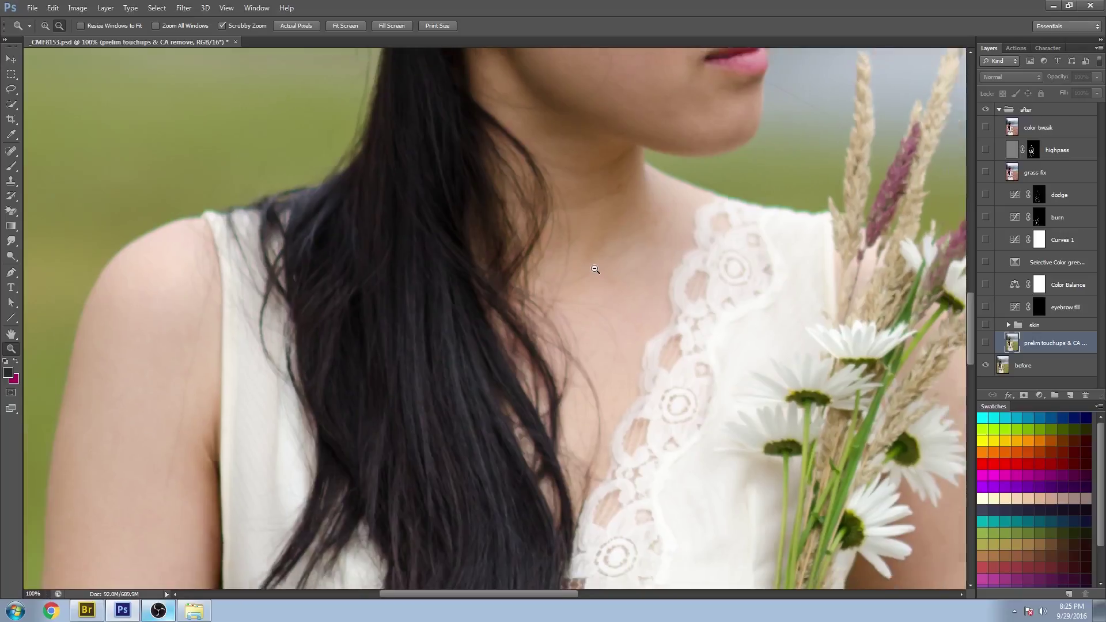
pyautogui.keyDown('alt'); pyautogui.click(602, 241); pyautogui.keyUp('alt')
pyautogui.keyDown('alt'); pyautogui.click(603, 241); pyautogui.keyUp('alt')
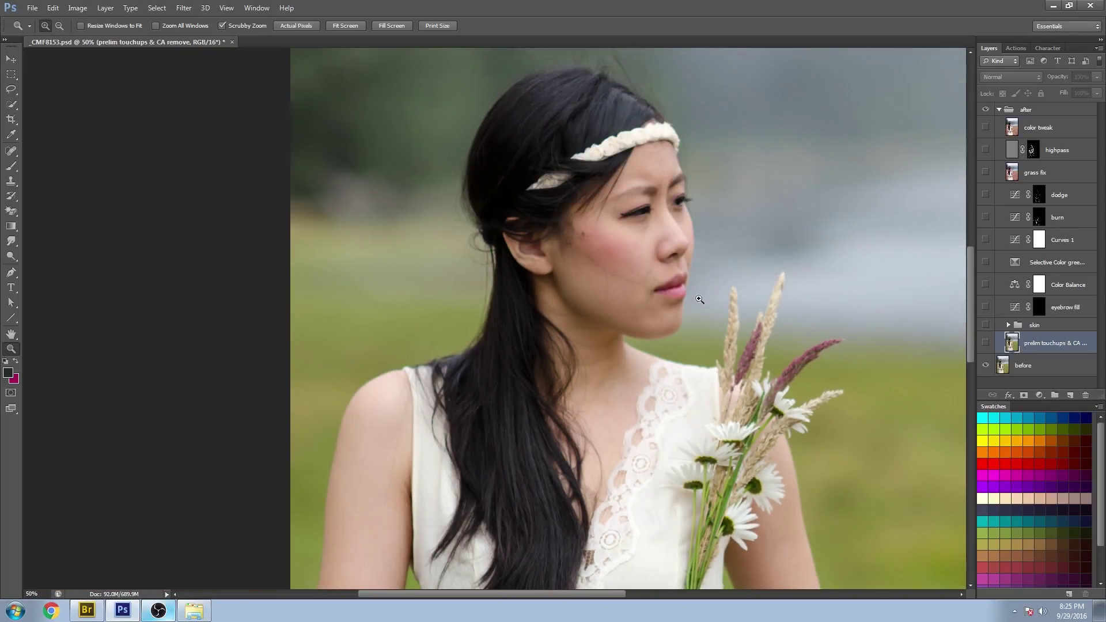
pyautogui.click(985, 344)
pyautogui.click(985, 344)
pyautogui.click(986, 344)
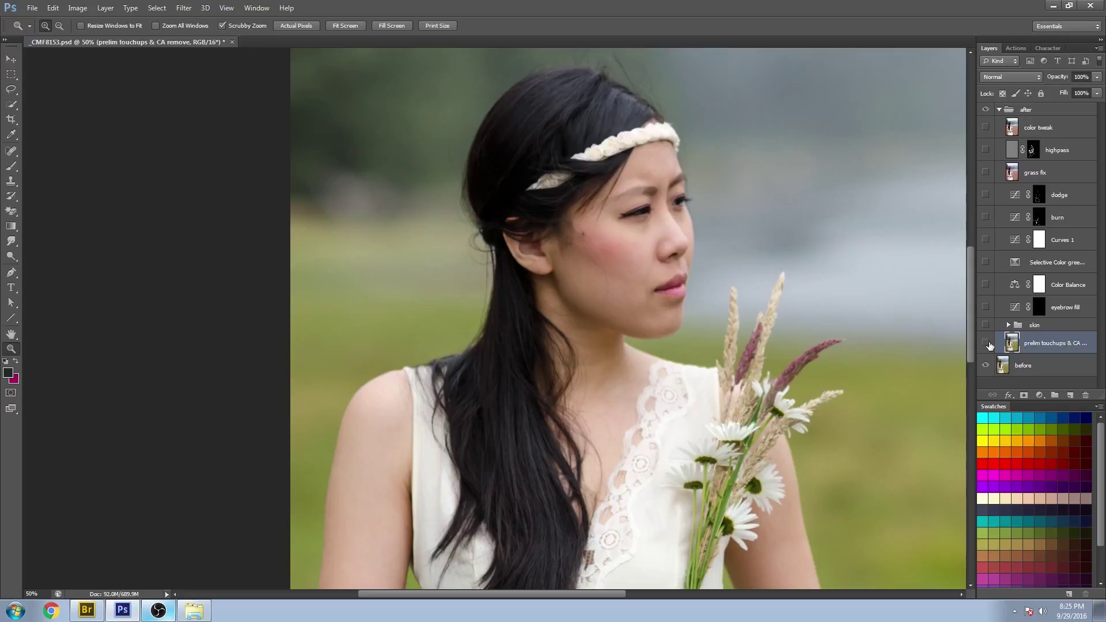
pyautogui.click(988, 342)
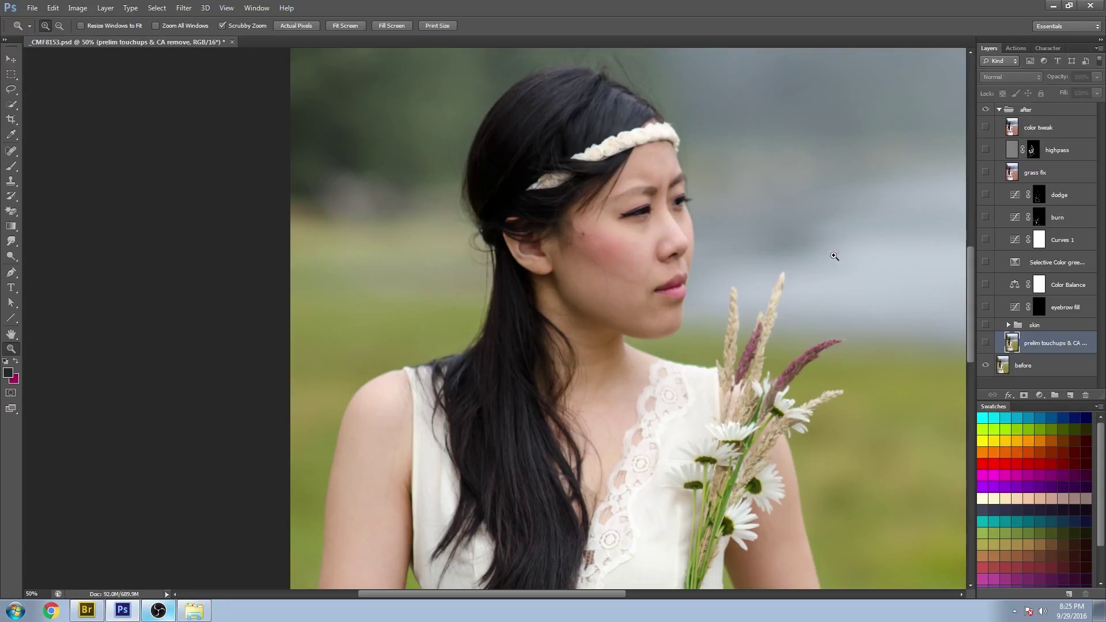
# - Compare the arms, hands and dress with the prelim touchups & CA remove layer on and off, leaving the layer shown
pyautogui.click(986, 343)
pyautogui.scroll(-5, 619, 390)
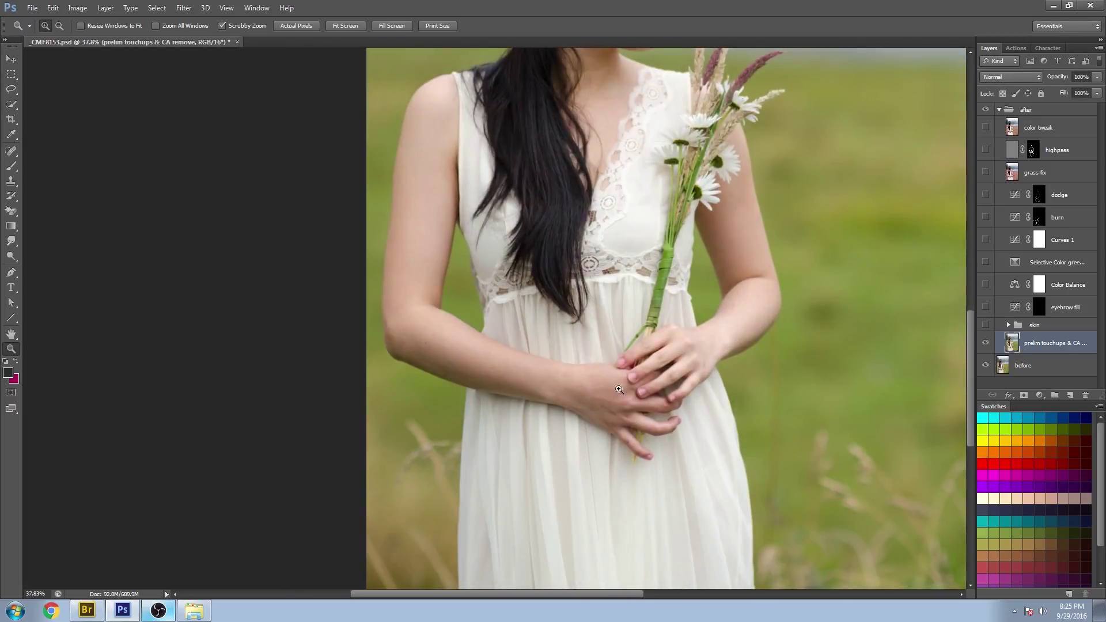
pyautogui.click(985, 342)
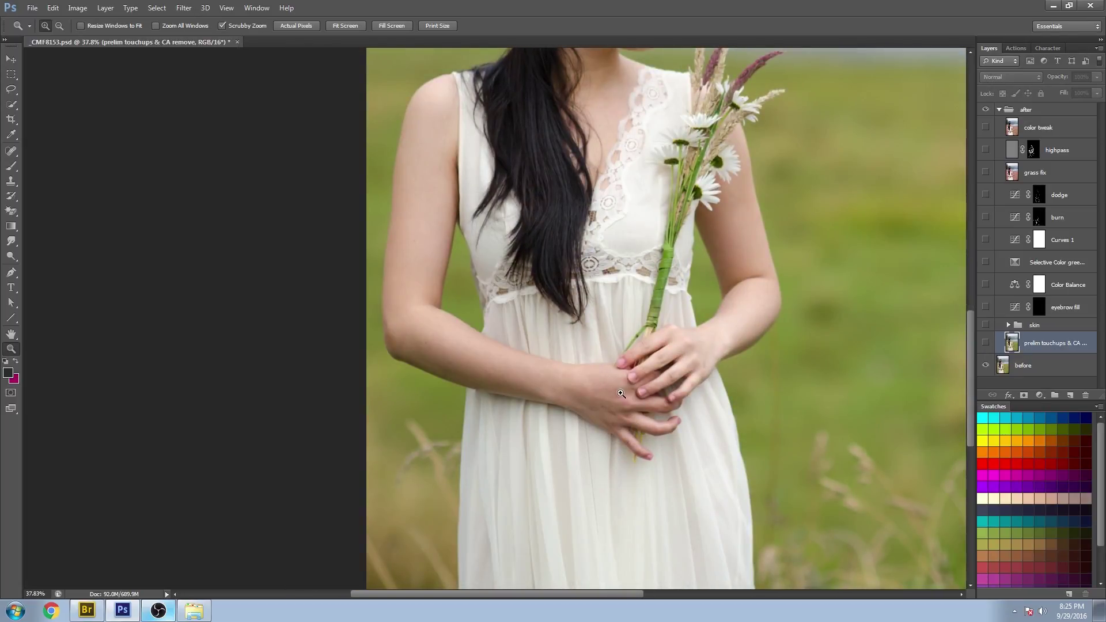
pyautogui.click(986, 342)
pyautogui.moveTo(720, 184); pyautogui.dragTo(720, 286)
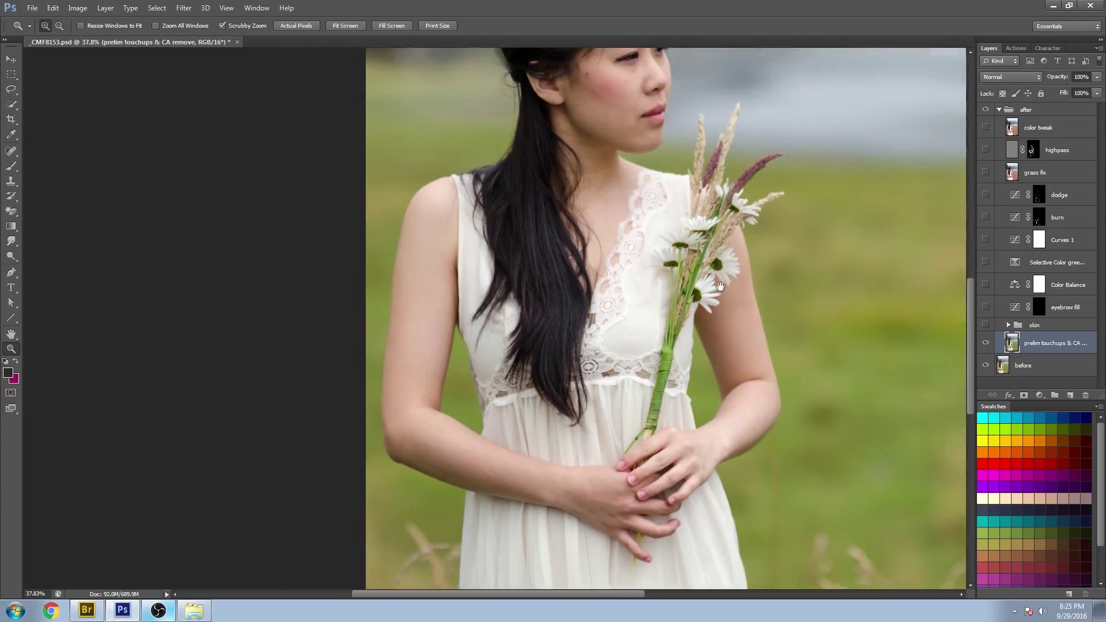
pyautogui.scroll(-3, 720, 287)
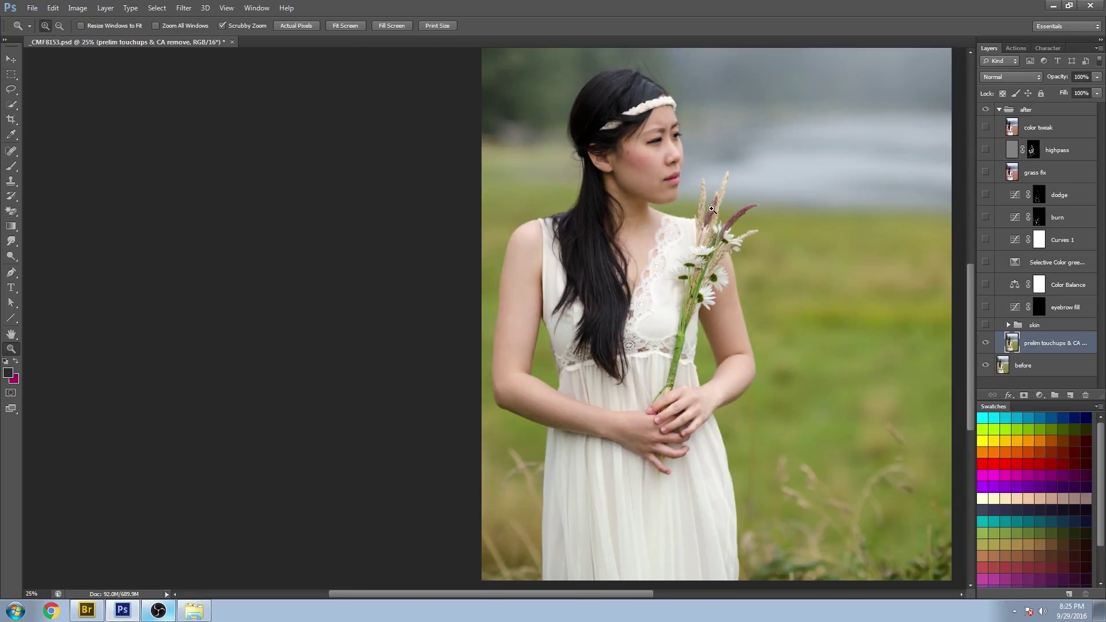
pyautogui.moveTo(769, 189); pyautogui.dragTo(697, 317)
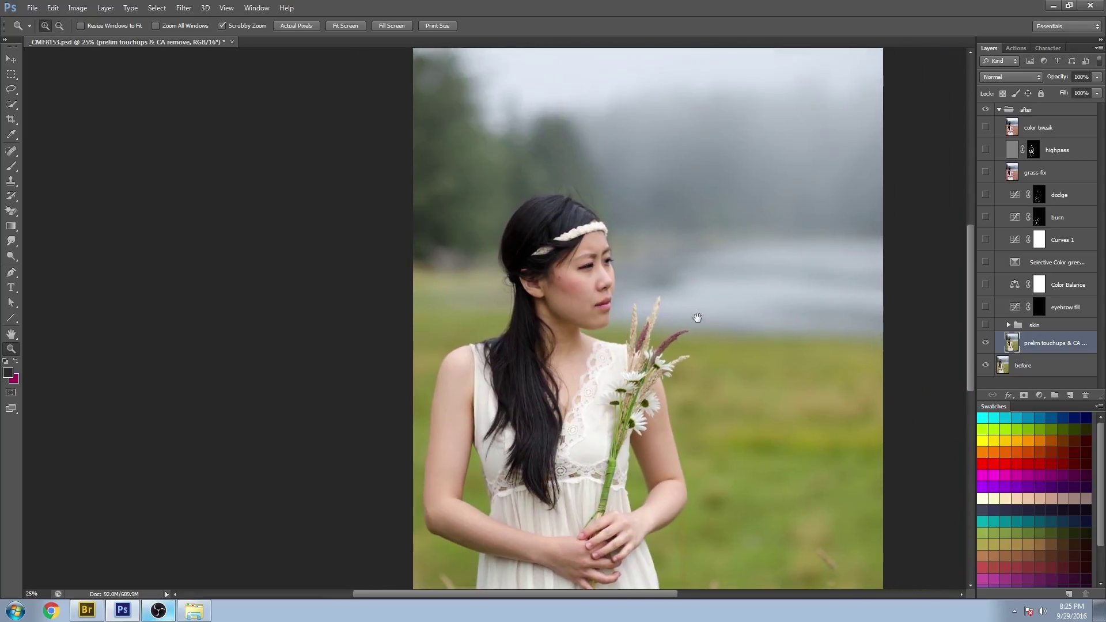
pyautogui.scroll(-2, 589, 332)
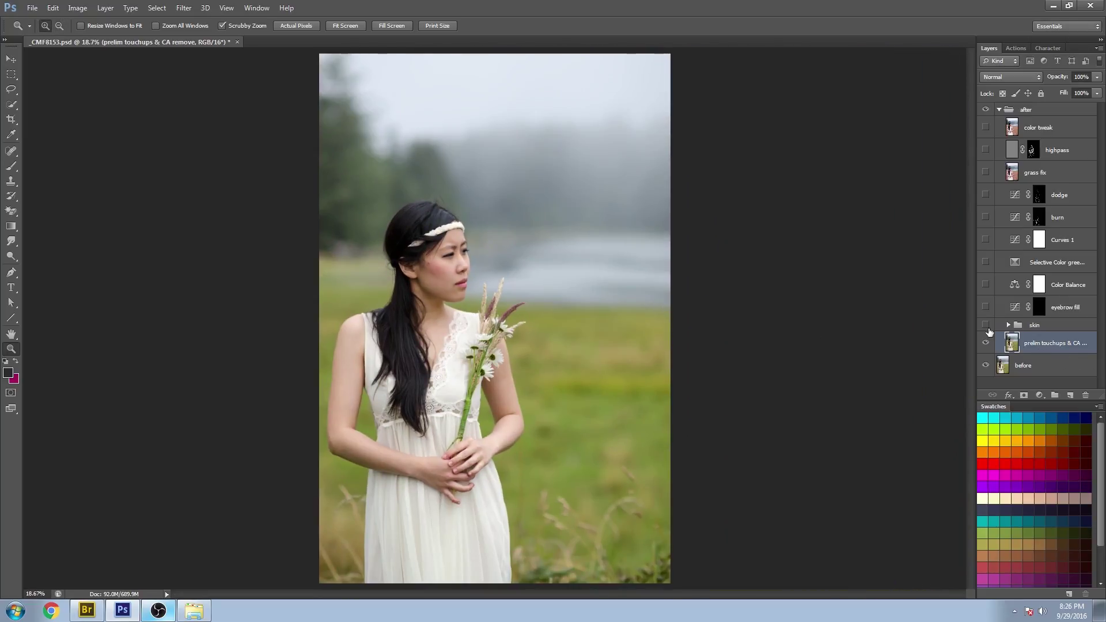
# - Show and expand the skin group, view its low and high layers separately, and leave both layers shown
pyautogui.click(985, 326)
pyautogui.click(1008, 325)
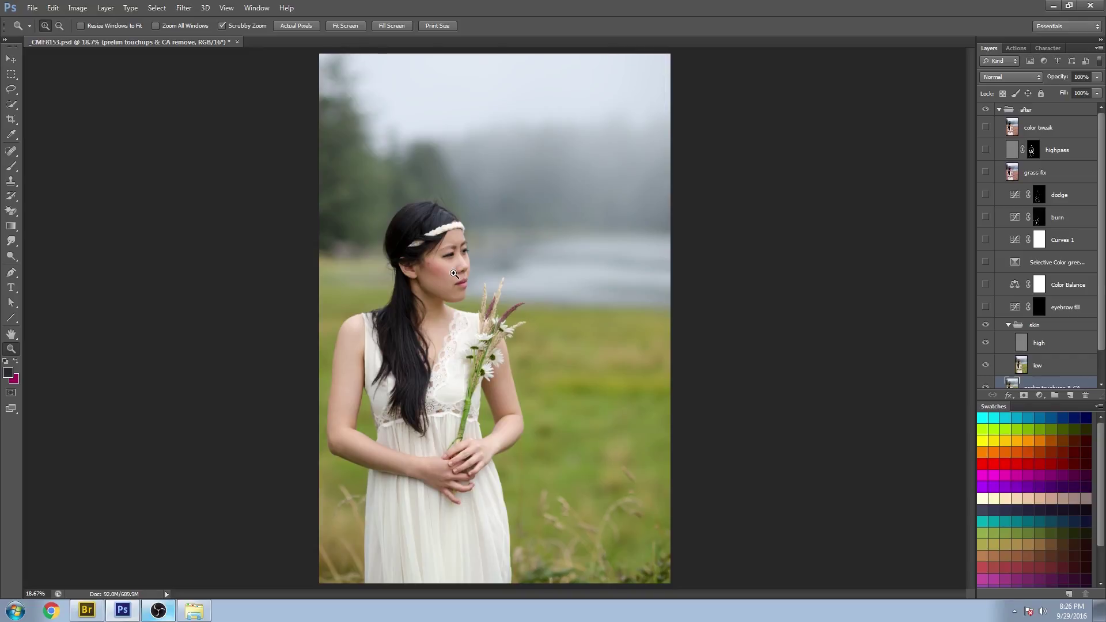
pyautogui.click(986, 343)
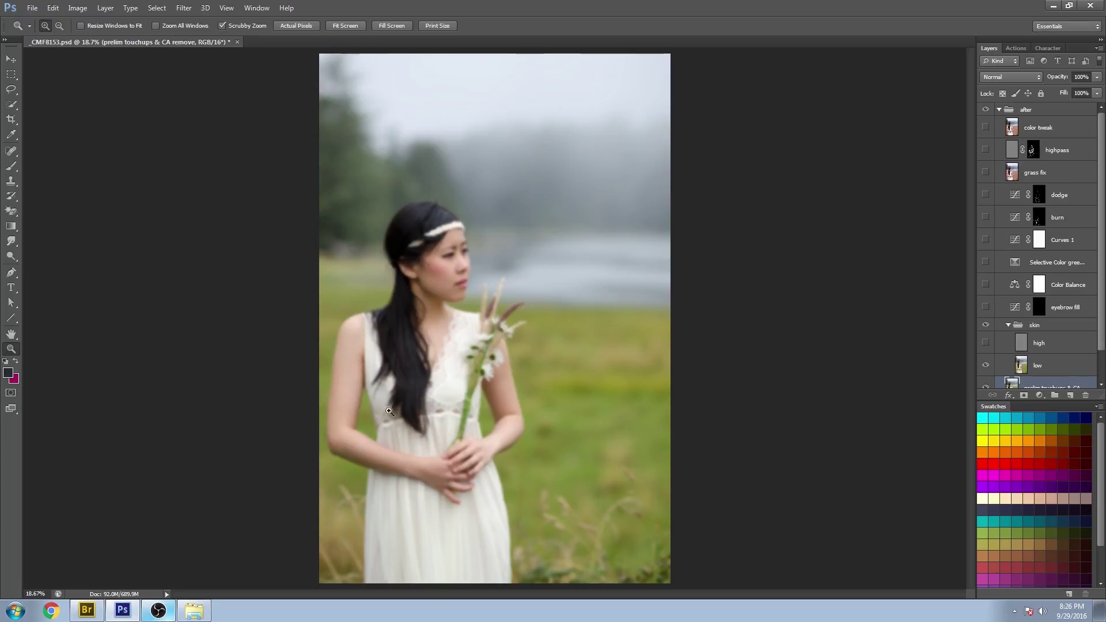
pyautogui.click(986, 365)
pyautogui.click(985, 344)
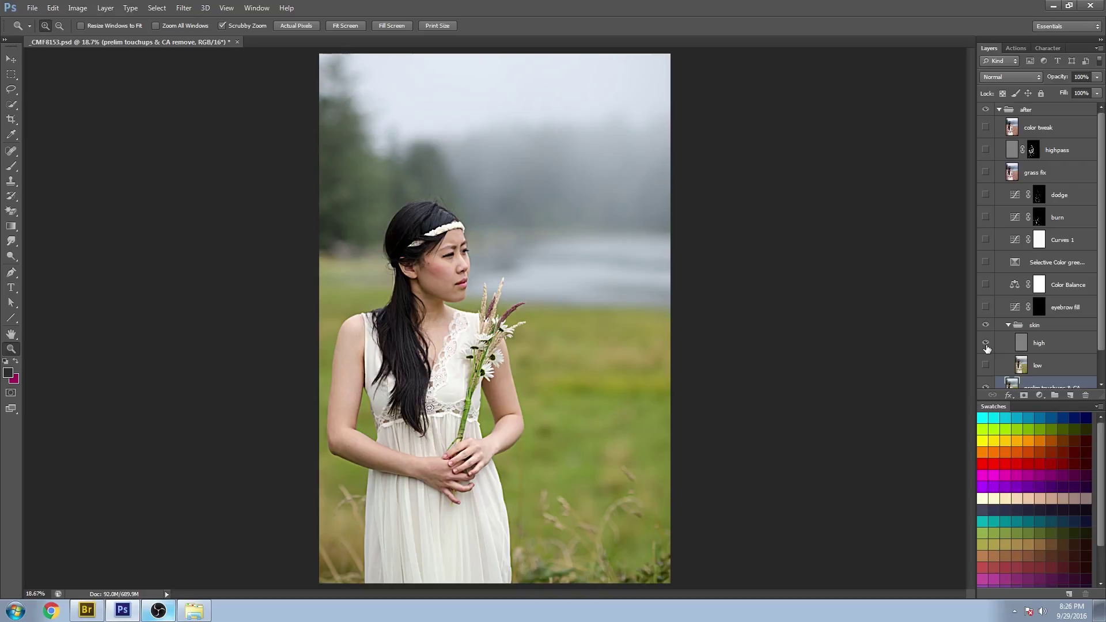
pyautogui.click(985, 366)
pyautogui.hotkey('ctrl', '+')
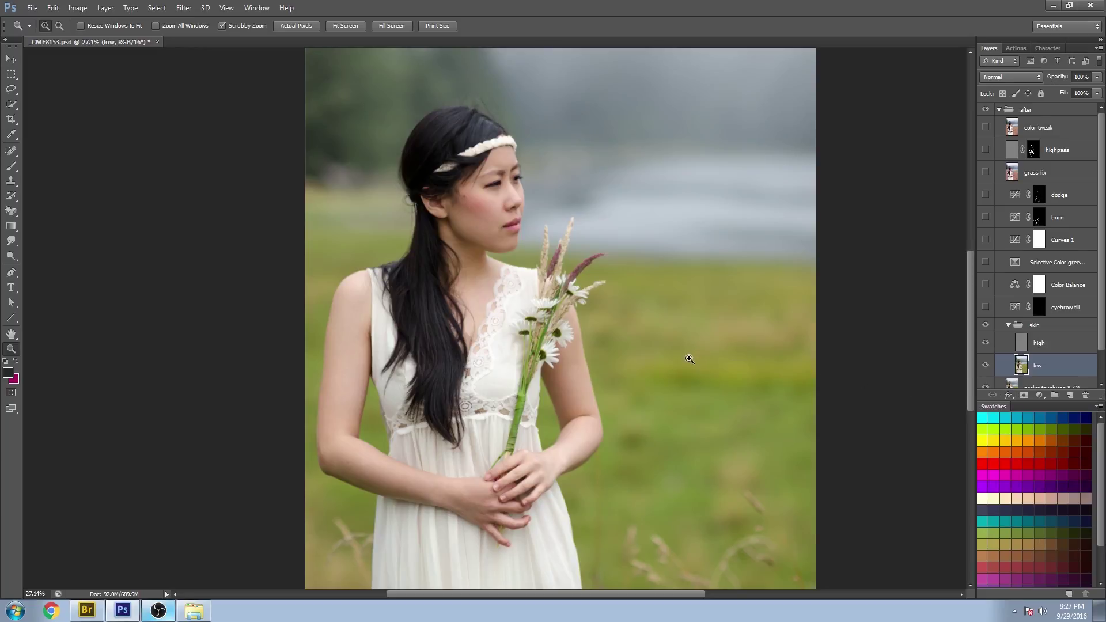
pyautogui.hotkey('ctrl', 'z')
pyautogui.hotkey('ctrl', 'z')
pyautogui.hotkey('ctrl', 'z')
pyautogui.hotkey('ctrl', 'z')
pyautogui.hotkey('ctrl', 'z')
pyautogui.hotkey('ctrl', 'z')
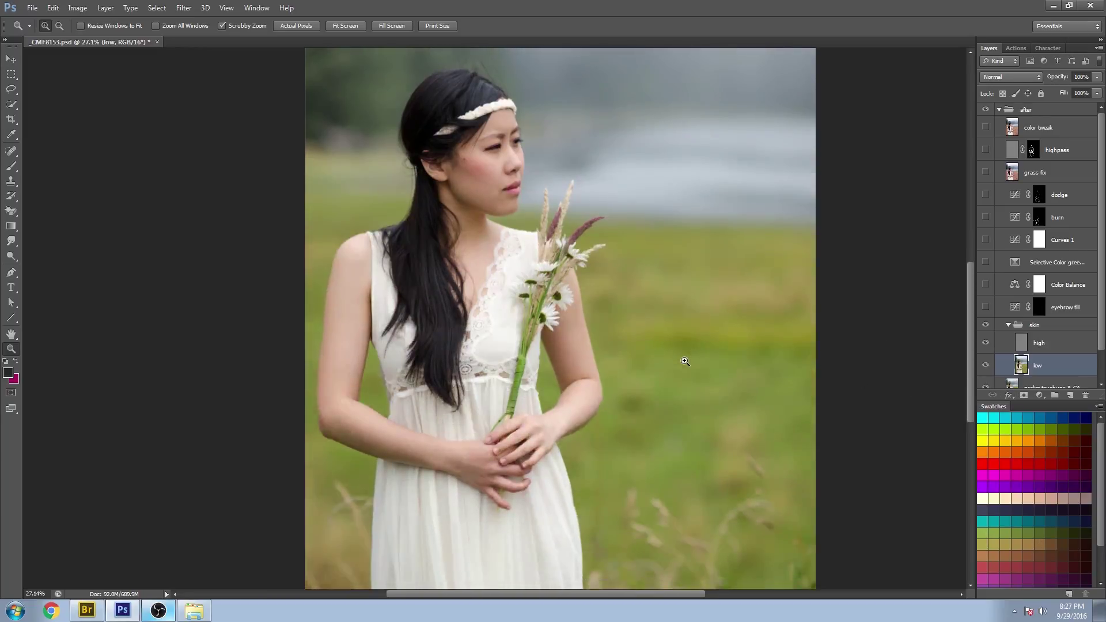
pyautogui.hotkey('ctrl', 'z')
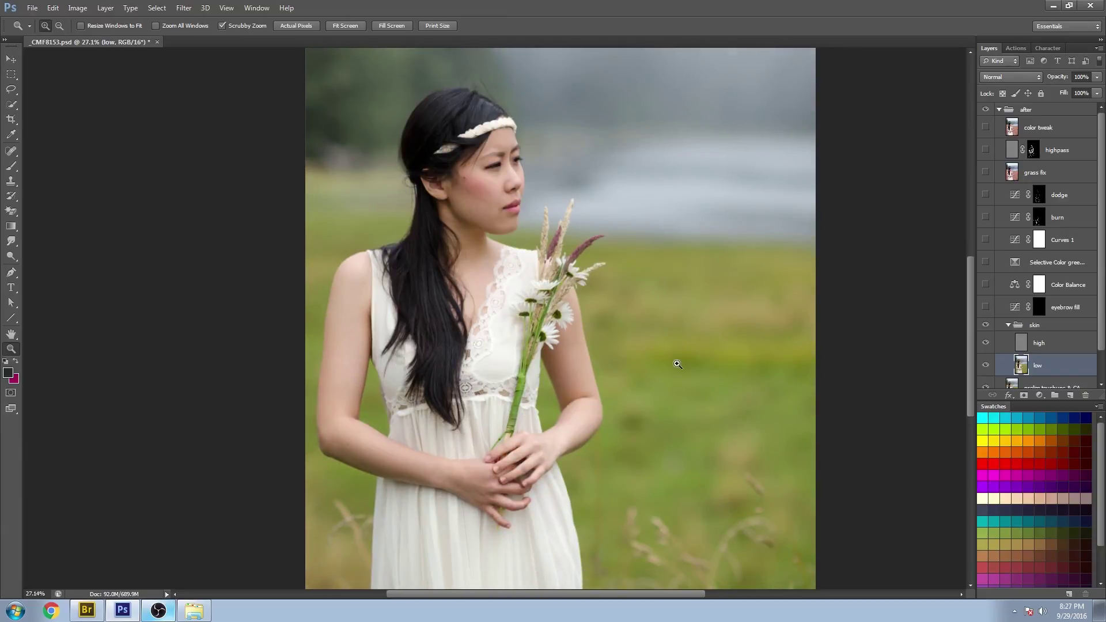
pyautogui.hotkey('ctrl', 'z')
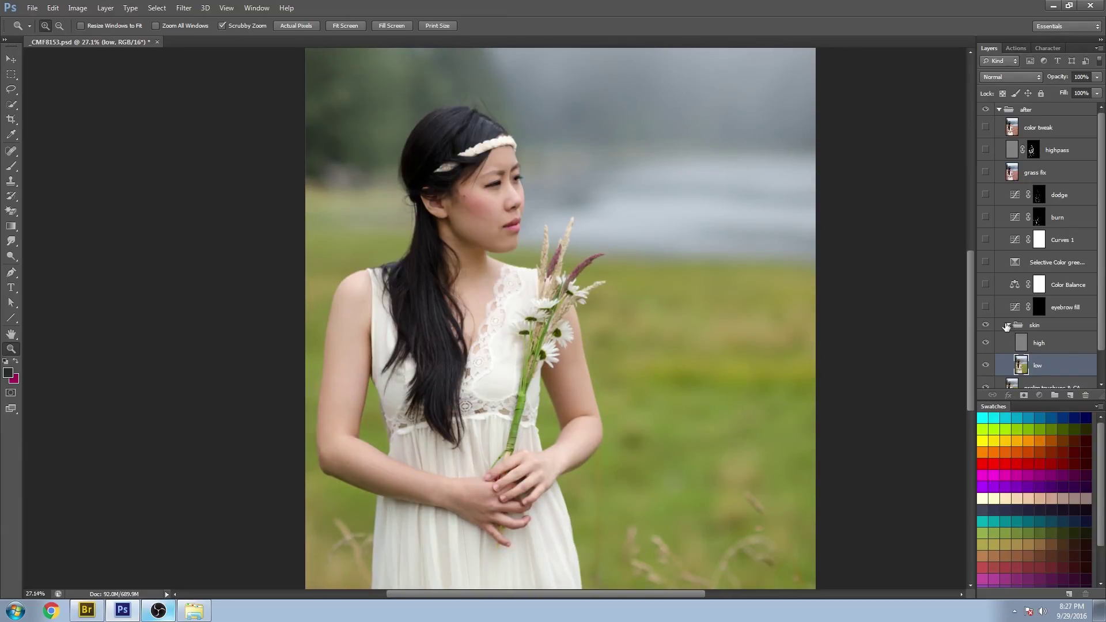
# - Select the skin group and compare the upper body with the group on and off
pyautogui.click(1015, 326)
pyautogui.click(986, 325)
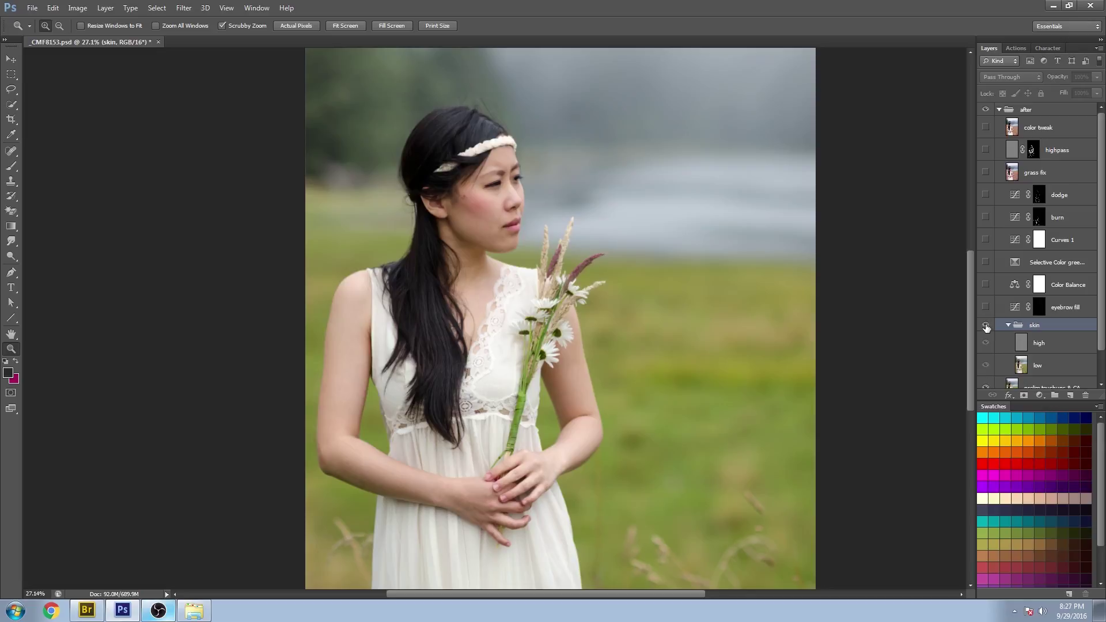
pyautogui.click(985, 326)
pyautogui.click(985, 326)
pyautogui.click(985, 326)
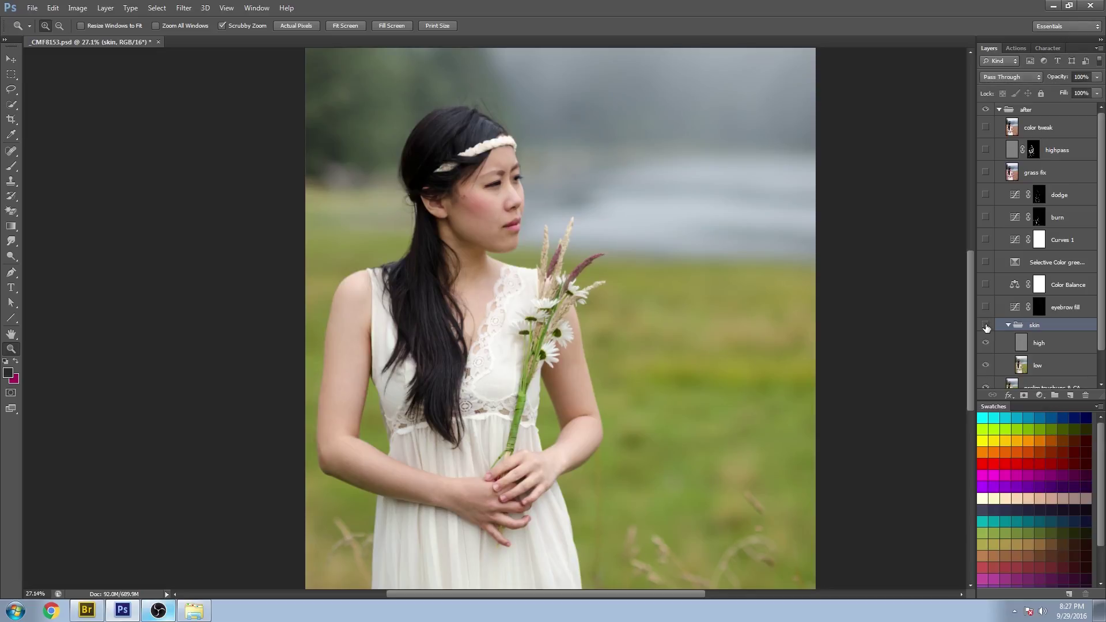
pyautogui.click(986, 326)
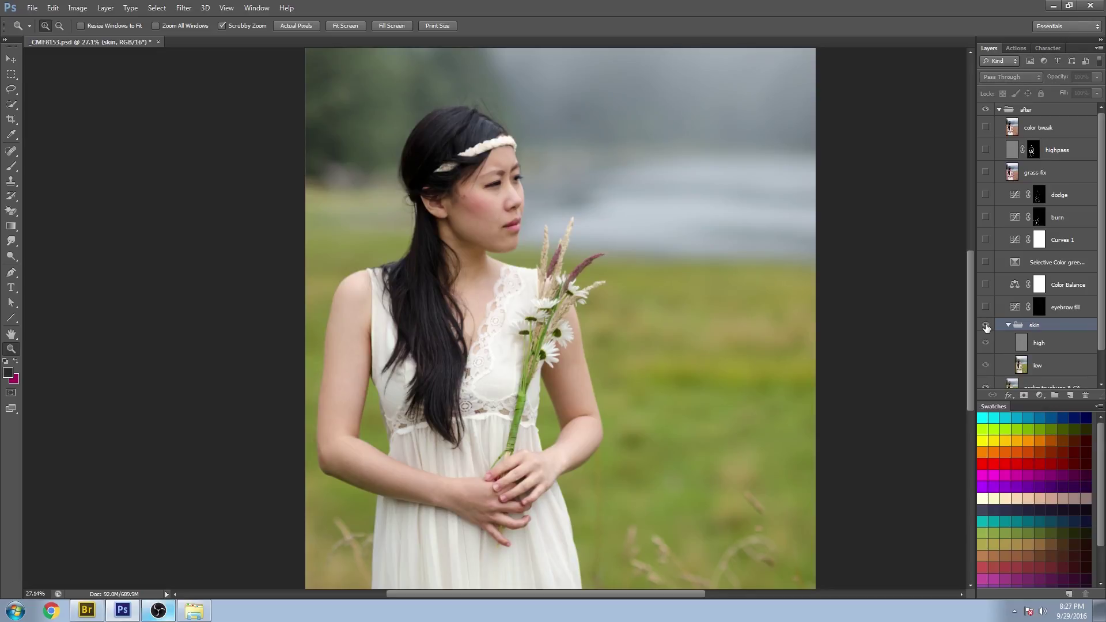
# - Compare the face up close at about 55% zoom with the skin group on and off
pyautogui.click(502, 146)
pyautogui.scroll(2, 499, 219)
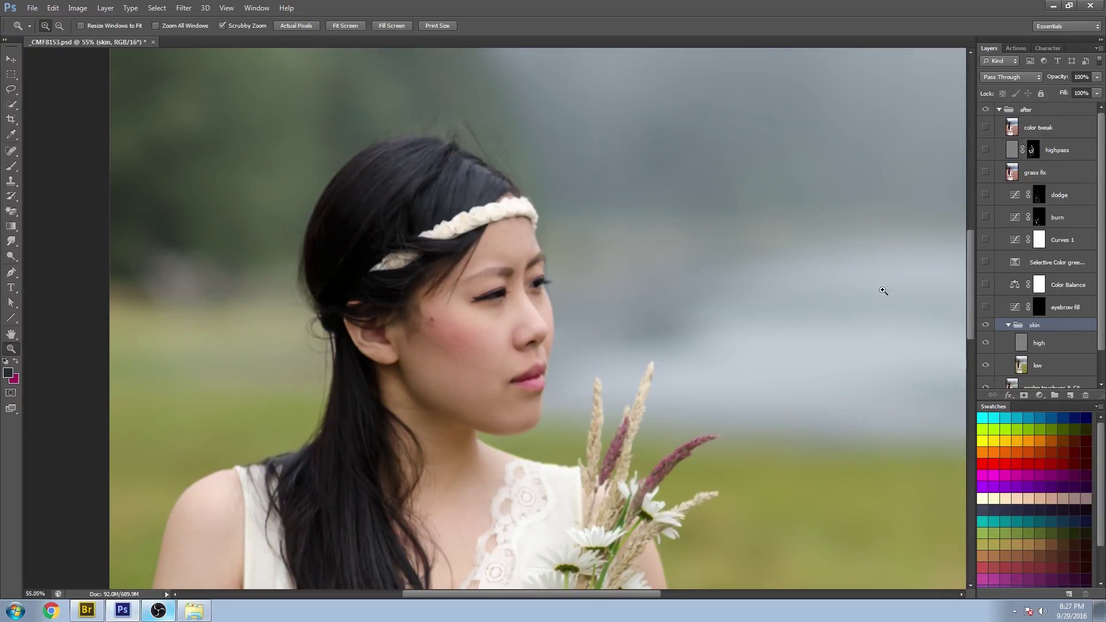
pyautogui.click(986, 326)
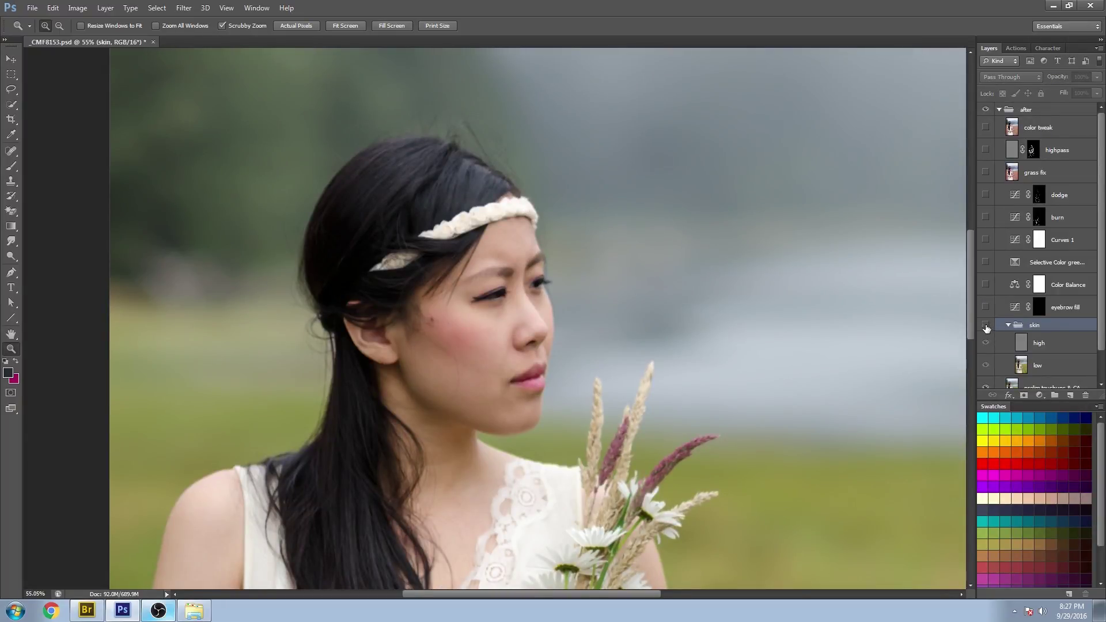
pyautogui.click(986, 326)
pyautogui.click(986, 326)
pyautogui.click(986, 326)
pyautogui.click(986, 326)
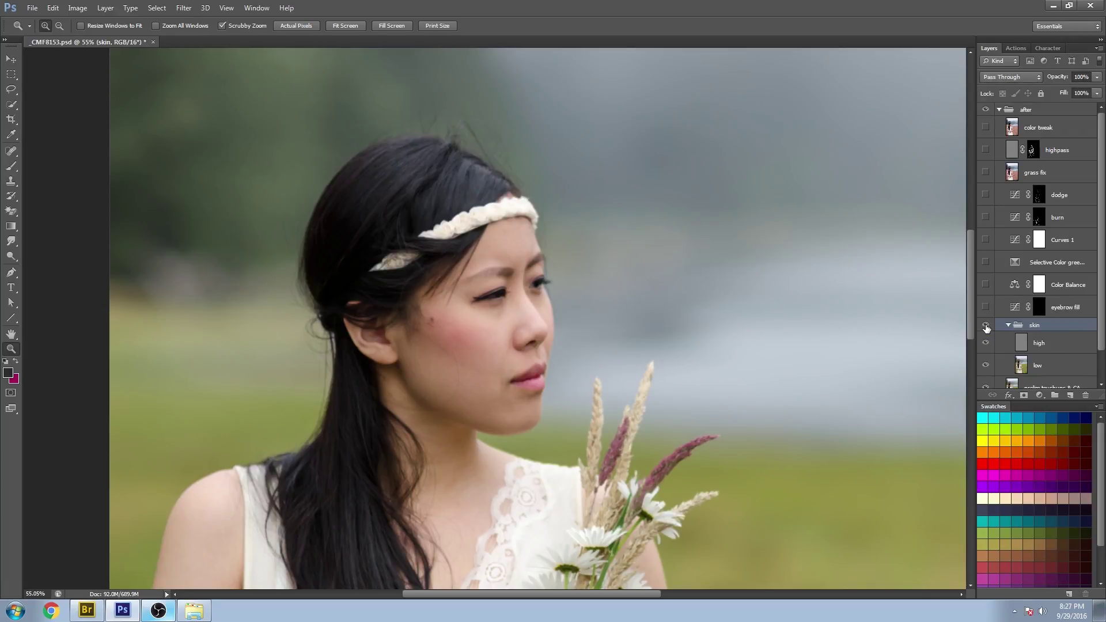
pyautogui.scroll(-3, 678, 363)
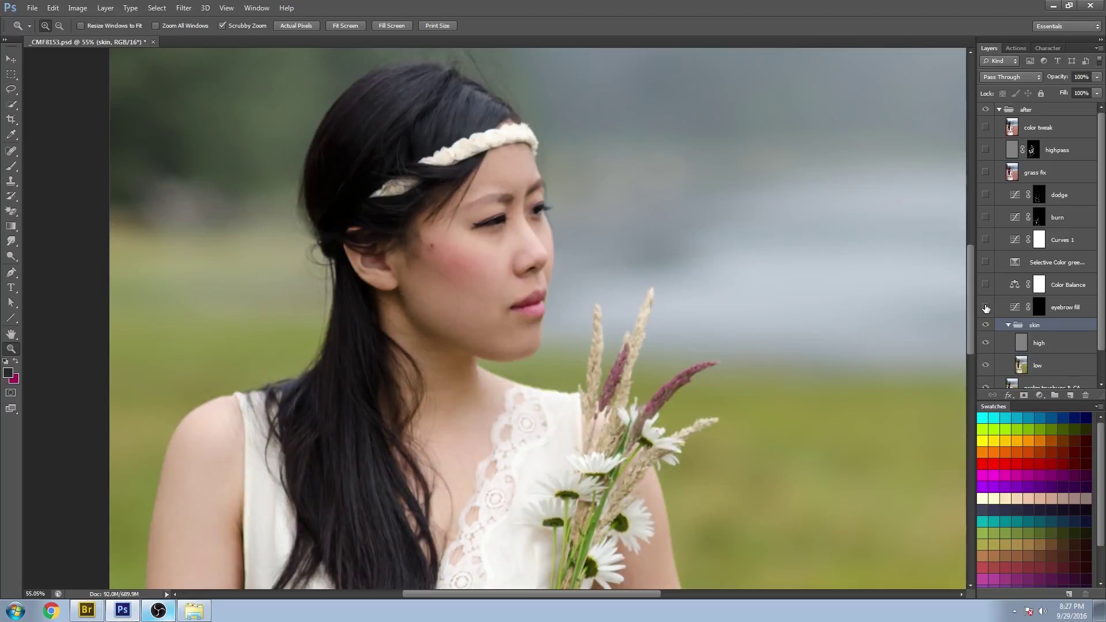
# - Fit the whole portrait on screen, show the eyebrow fill and Color Balance layers, and compare Color Balance on and off
pyautogui.rightClick(753, 339)
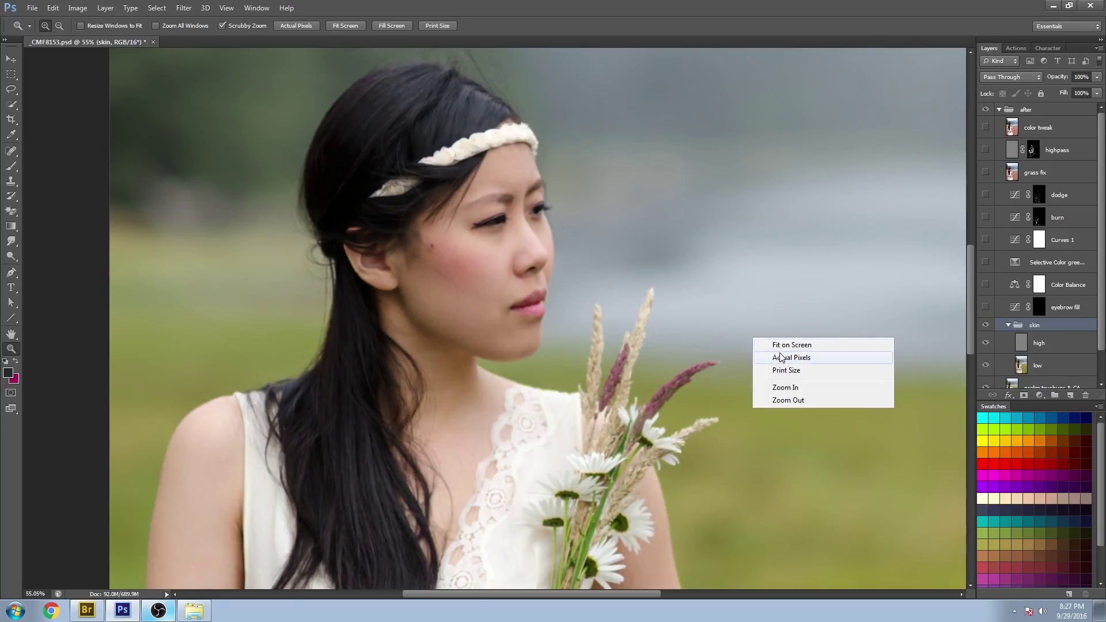
pyautogui.click(784, 345)
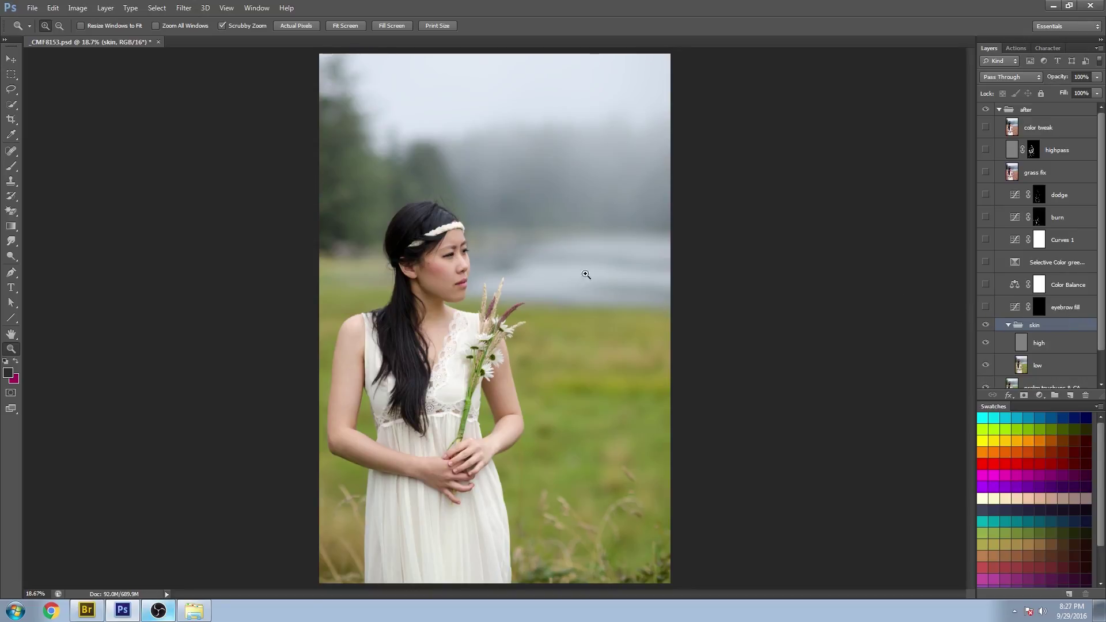
pyautogui.click(986, 308)
pyautogui.click(986, 286)
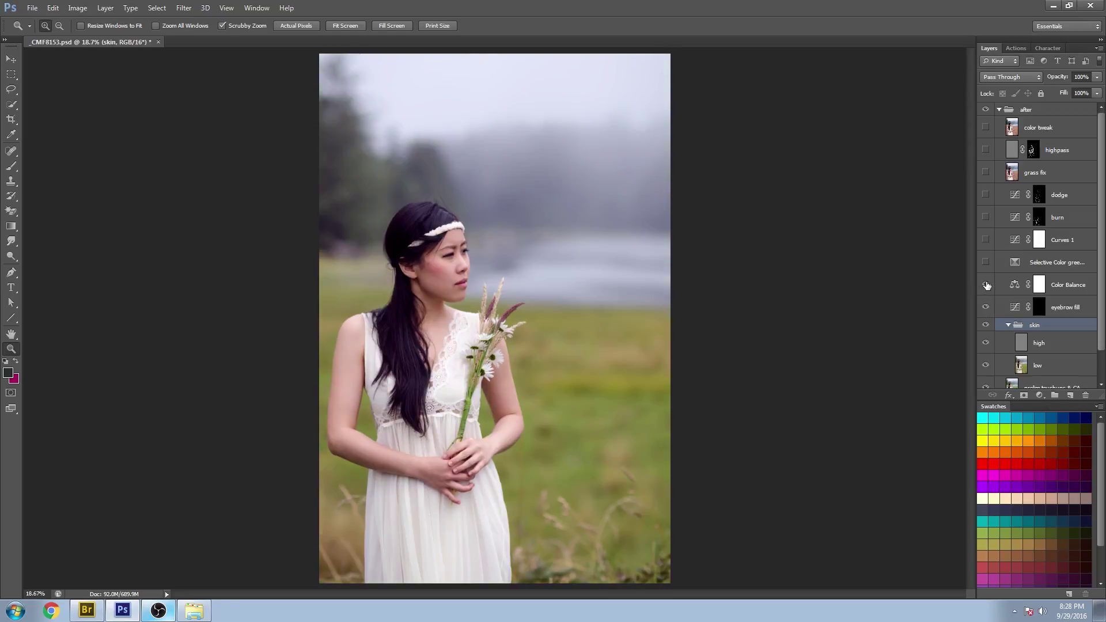
pyautogui.click(986, 286)
pyautogui.click(986, 286)
pyautogui.click(985, 285)
# - Show the Selective Color layer and compare the grass and background with it on and off
pyautogui.click(986, 262)
pyautogui.click(987, 262)
pyautogui.click(987, 262)
pyautogui.click(987, 262)
pyautogui.click(987, 263)
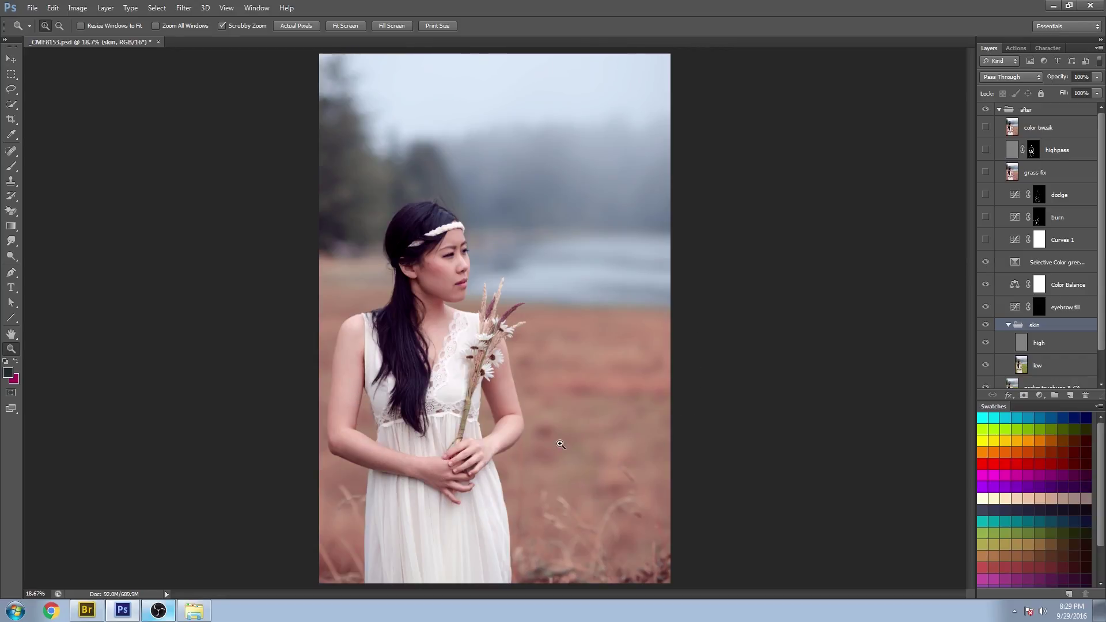
# - Show the Curves 1 layer and examine the shadow end of its RGB curve
pyautogui.click(986, 242)
pyautogui.doubleClick(1015, 241)
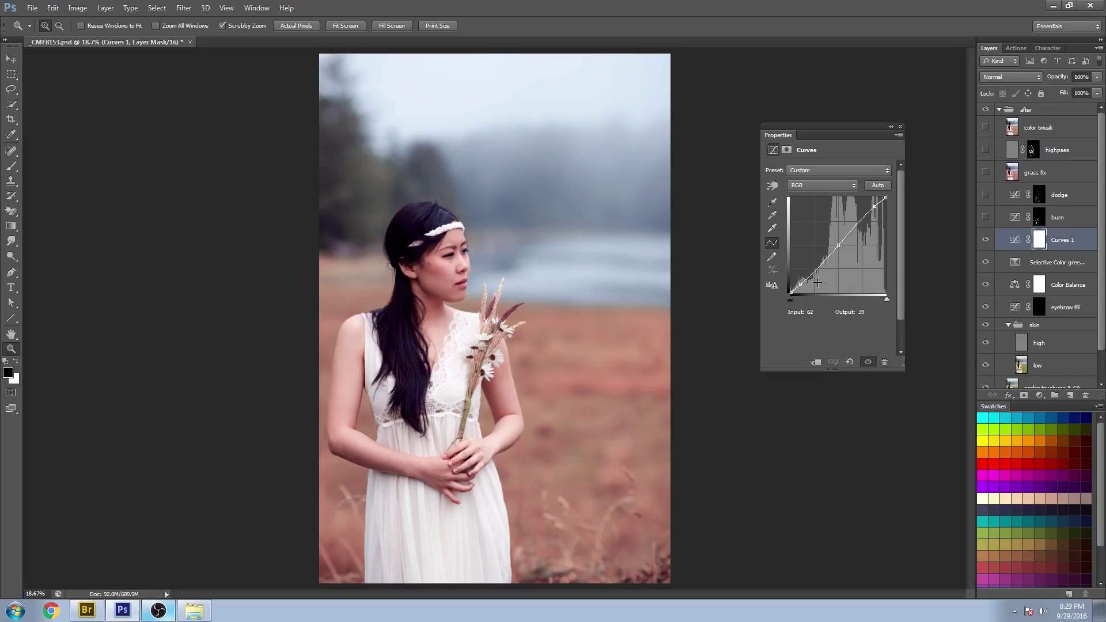
pyautogui.click(800, 286)
pyautogui.click(900, 126)
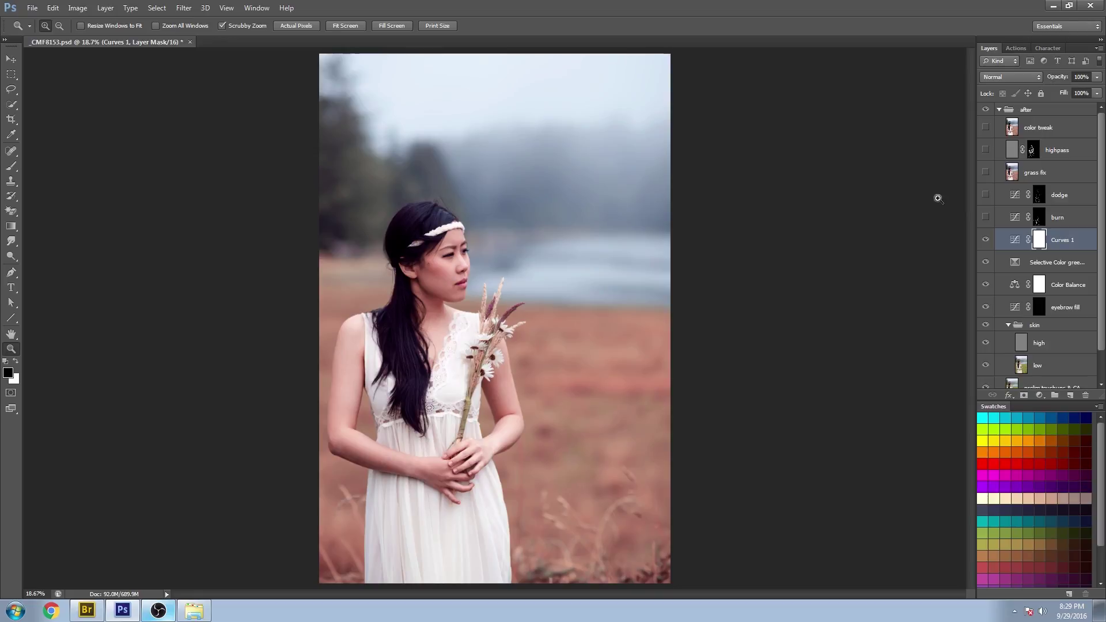
# - Compare the portrait's contrast with the Curves 1 layer on and off, leaving it shown
pyautogui.click(985, 240)
pyautogui.click(985, 241)
pyautogui.click(985, 241)
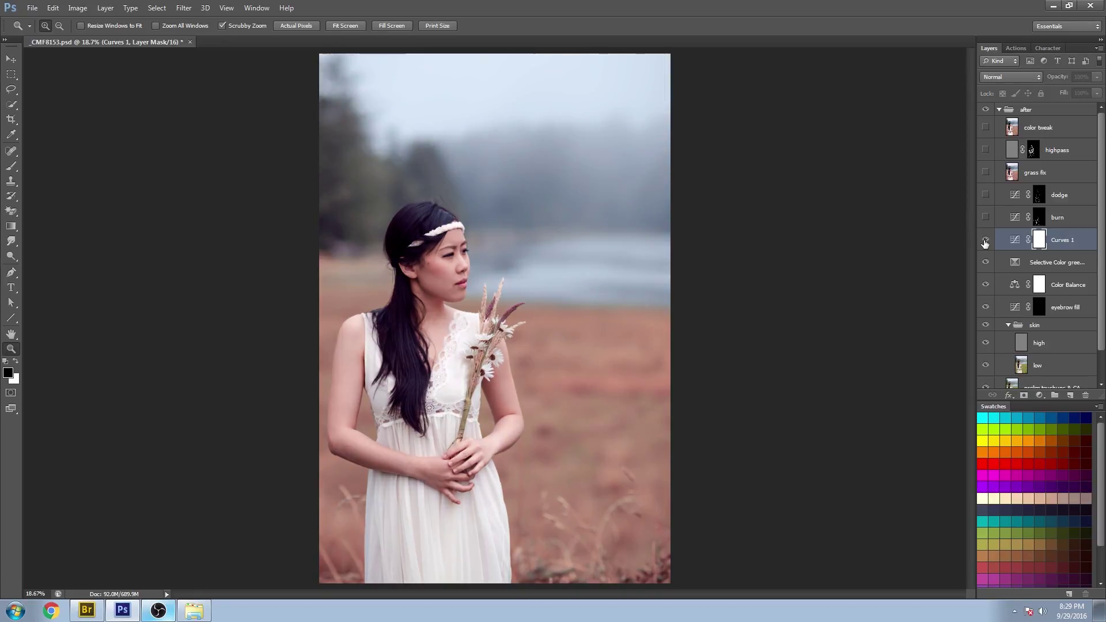
pyautogui.click(985, 241)
pyautogui.click(985, 240)
pyautogui.click(985, 241)
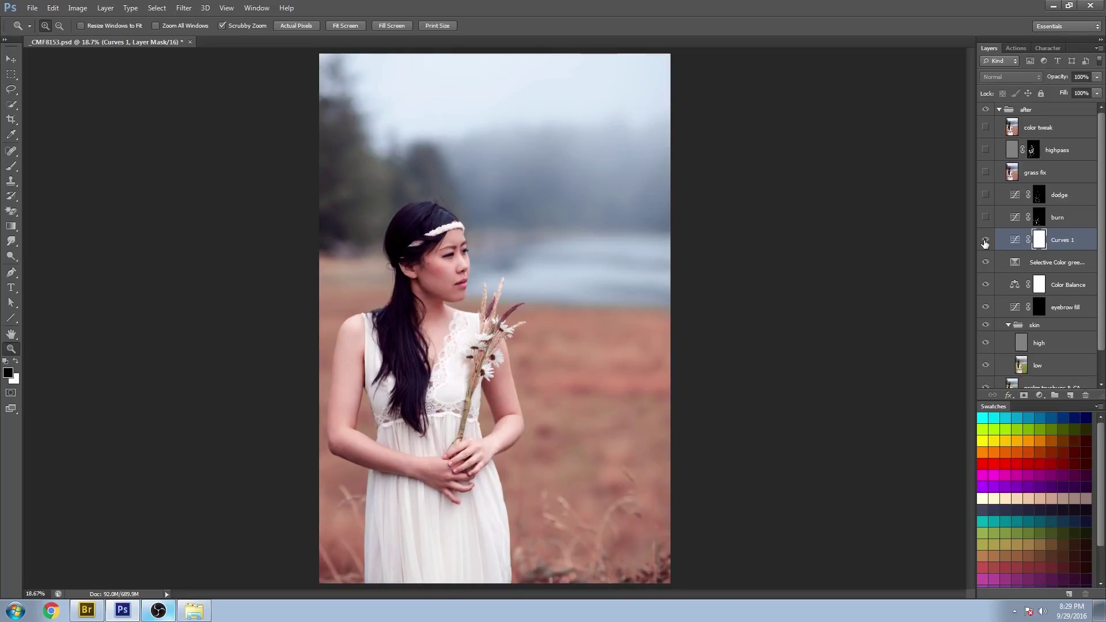
pyautogui.click(985, 241)
pyautogui.click(985, 241)
# - Preview the burn layer on and off and check which tools are grouped with the Dodge tool
pyautogui.click(986, 217)
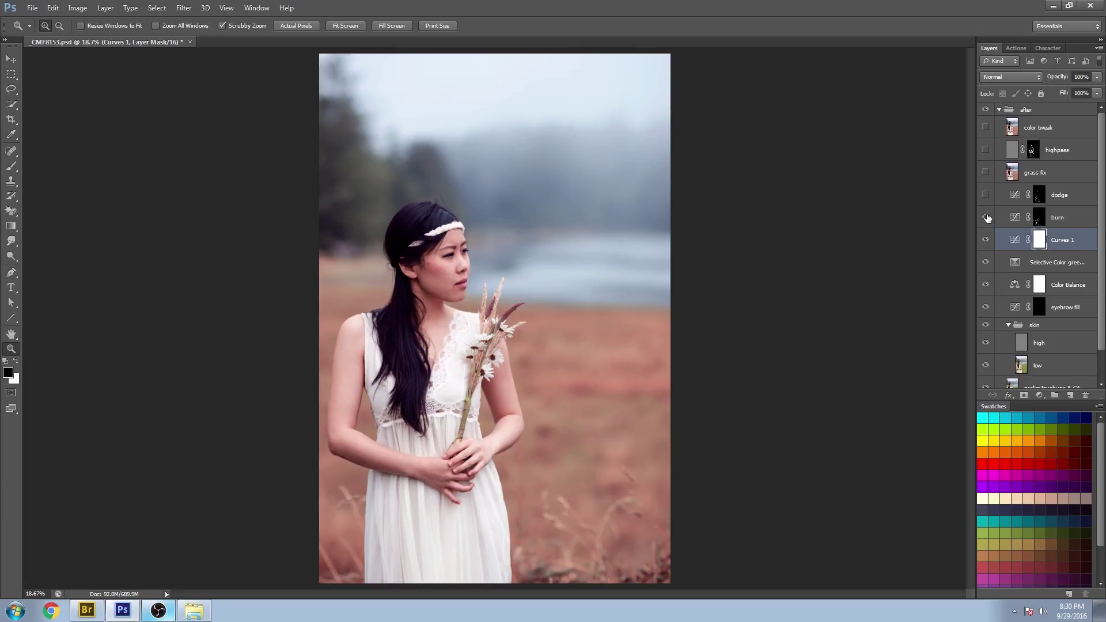
pyautogui.click(986, 217)
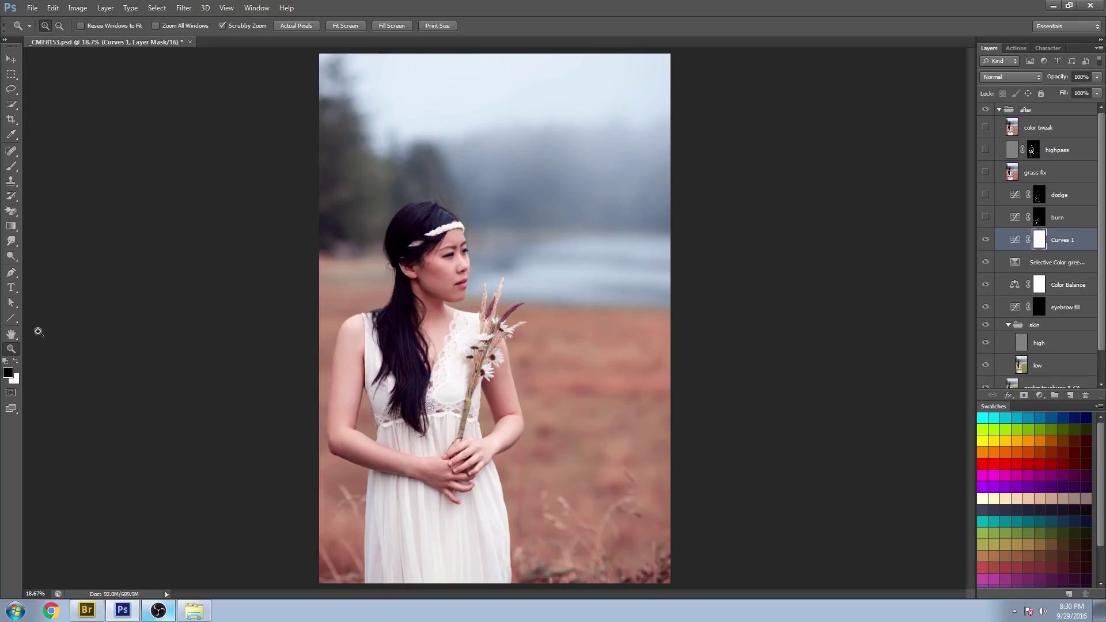
pyautogui.click(11, 256)
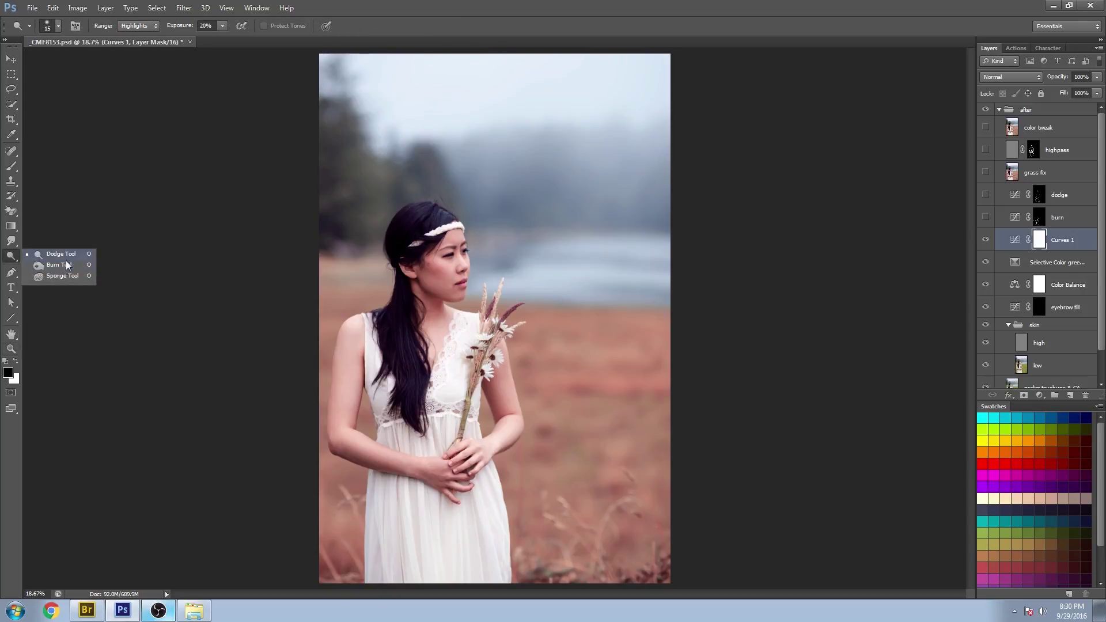
pyautogui.click(747, 7)
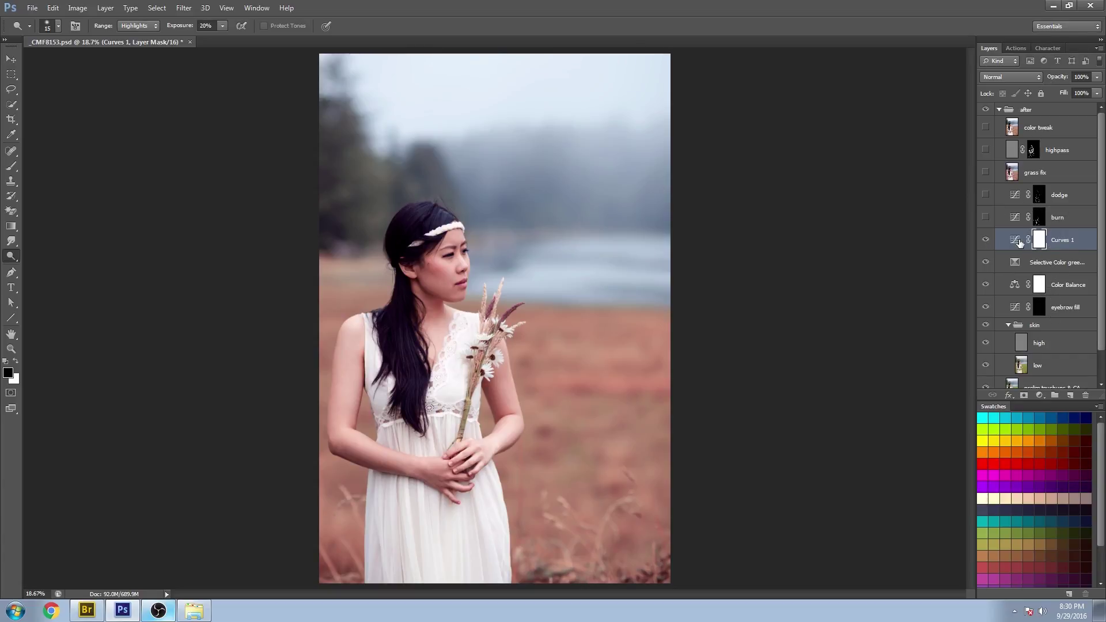
# - Select the burn layer and examine its RGB curve
pyautogui.click(1068, 217)
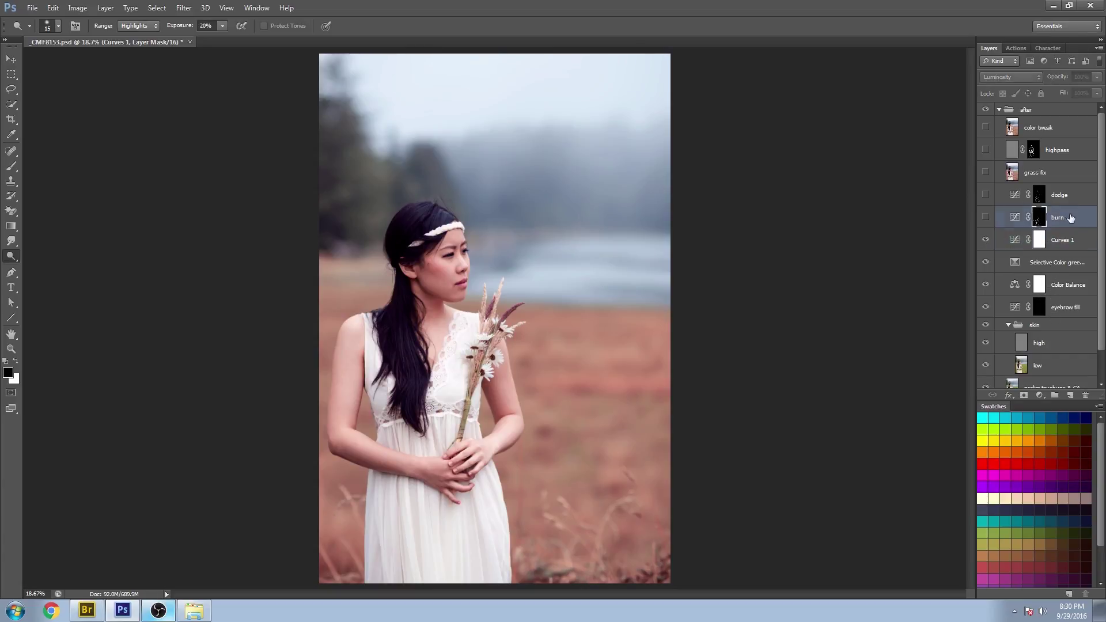
pyautogui.doubleClick(1015, 218)
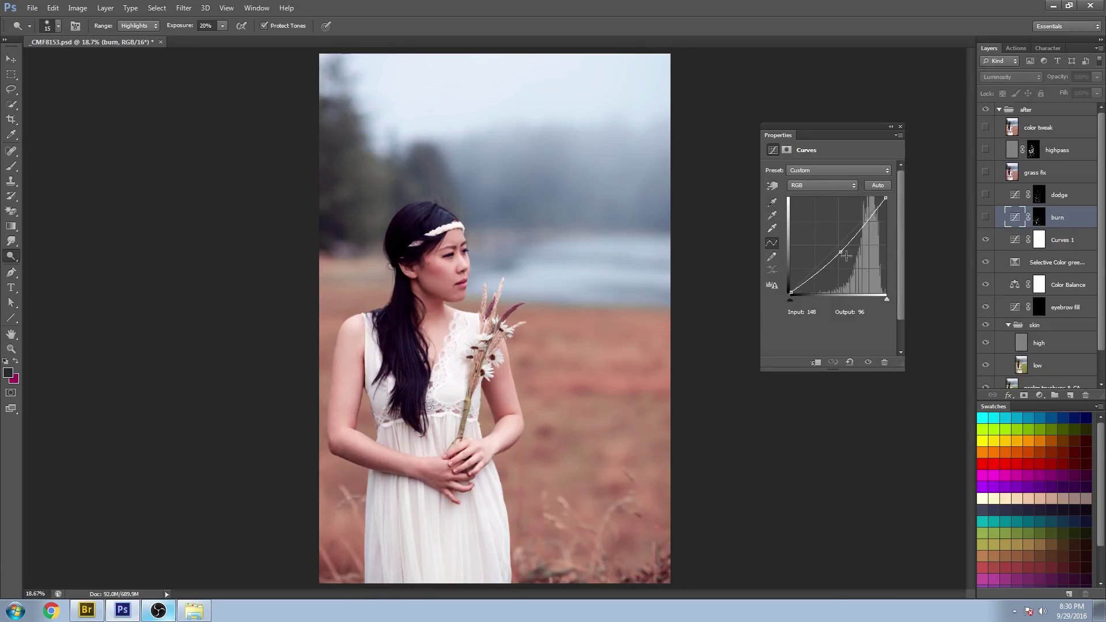
pyautogui.click(900, 127)
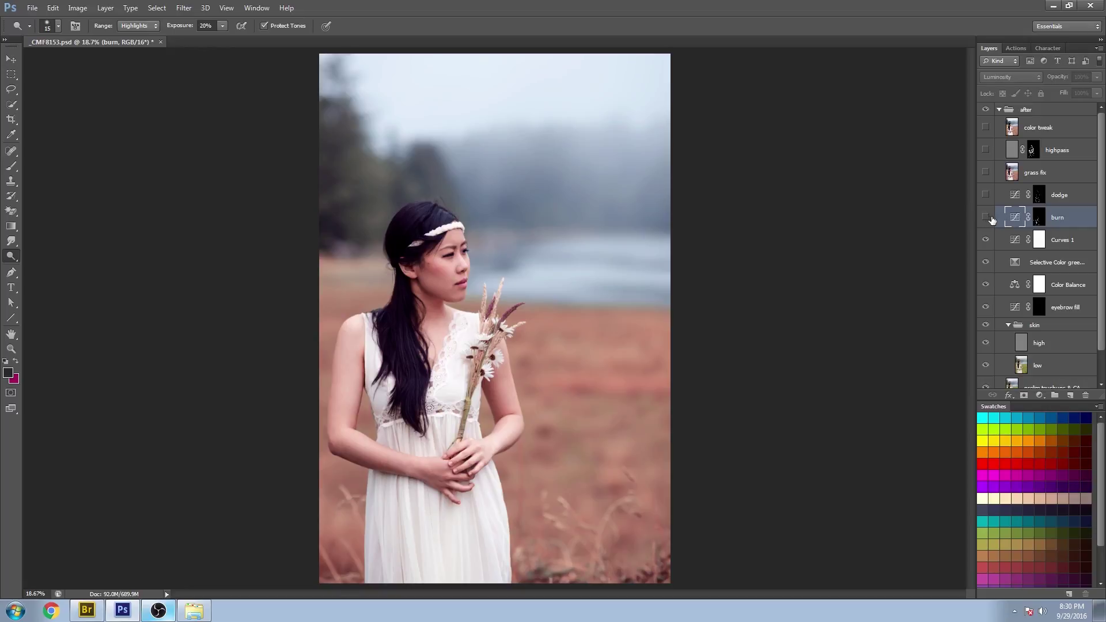
# - Show the burn layer, select its mask, and preview the burn effect on the full portrait
pyautogui.click(984, 219)
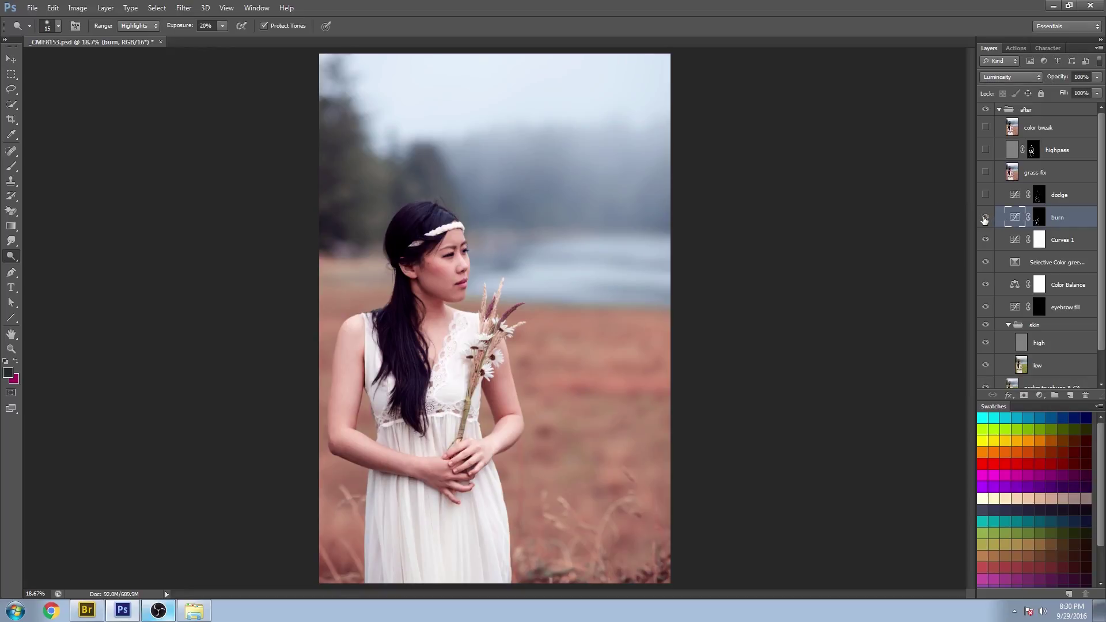
pyautogui.click(1040, 217)
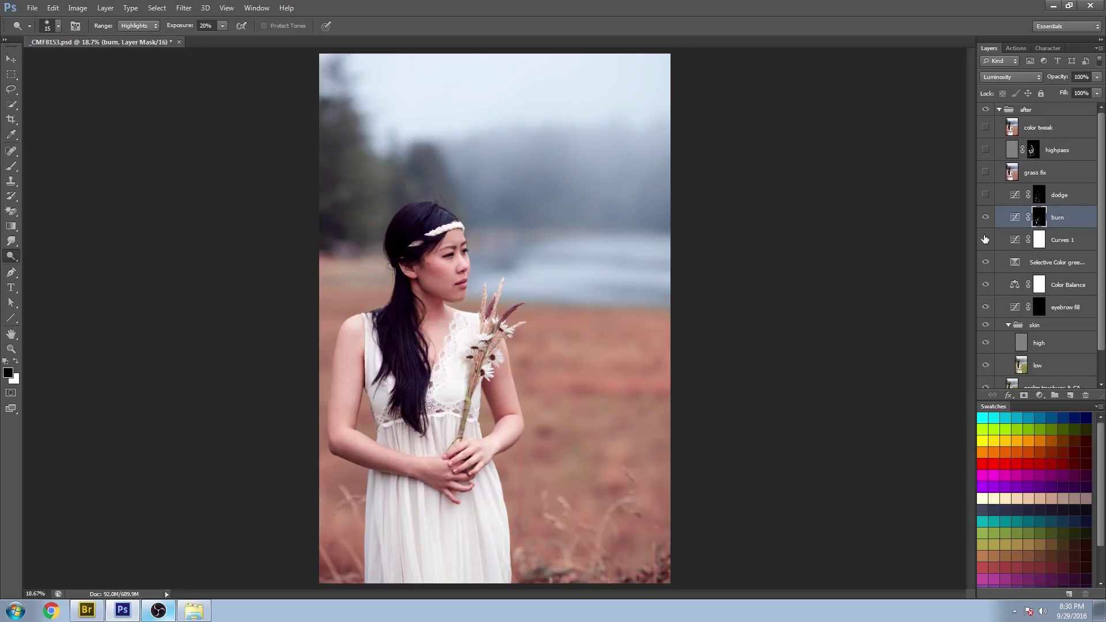
pyautogui.click(985, 217)
pyautogui.click(986, 217)
# - Compare the hands and dress folds up close with the burn layer off and on, leaving it shown
pyautogui.click(11, 349)
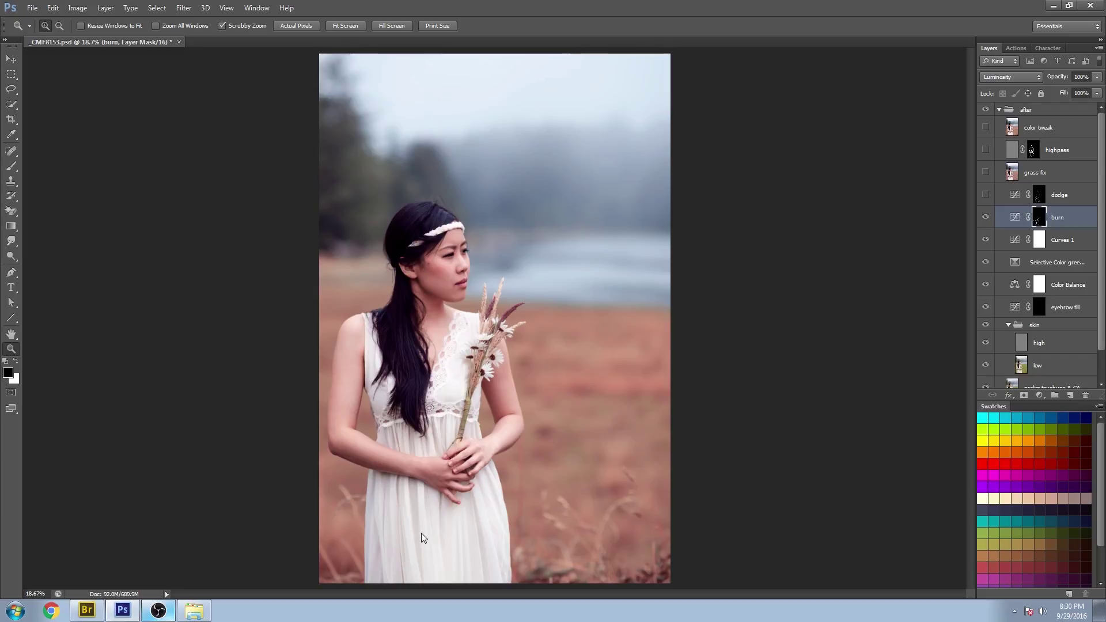
pyautogui.moveTo(422, 534)
pyautogui.mouseDown()
pyautogui.moveTo(454, 548)
pyautogui.moveTo(348, 505)
pyautogui.mouseUp()
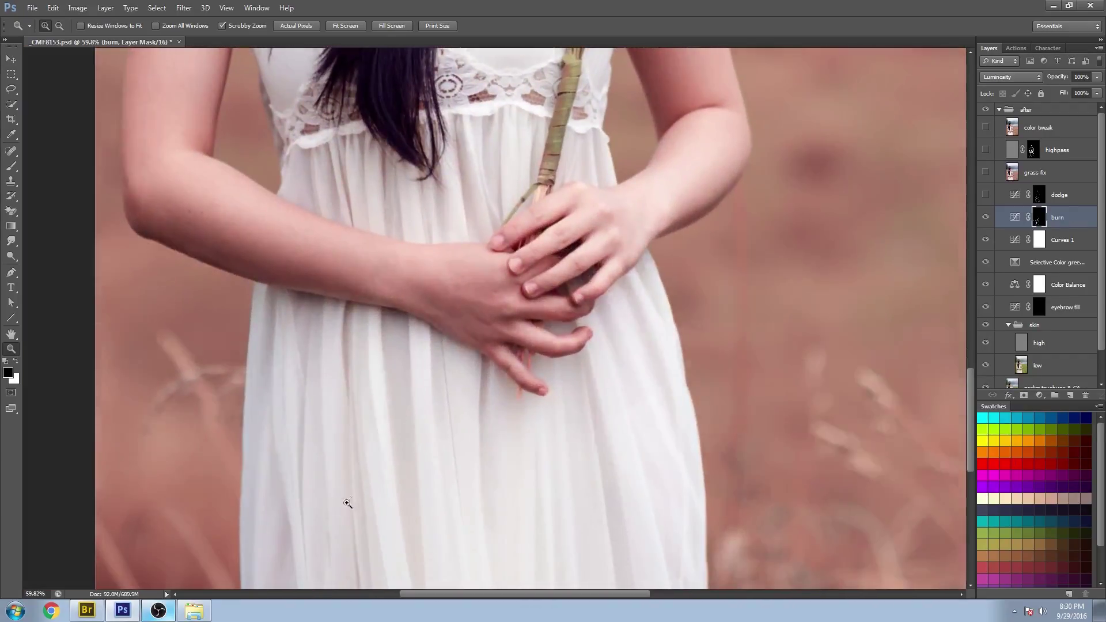
pyautogui.click(986, 218)
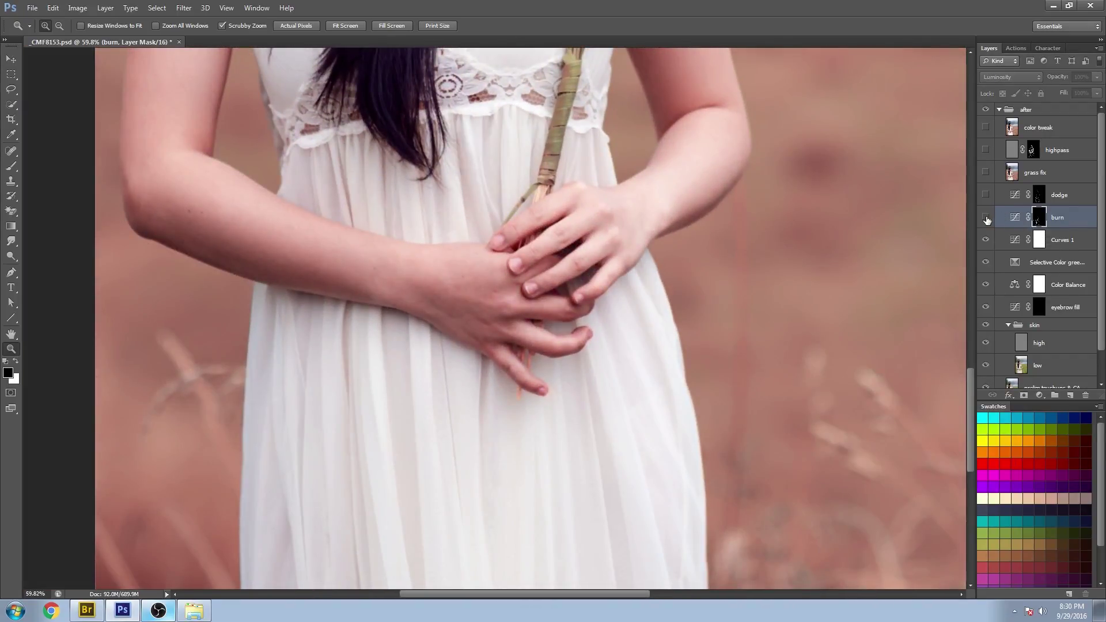
pyautogui.click(986, 218)
pyautogui.click(986, 218)
pyautogui.click(986, 218)
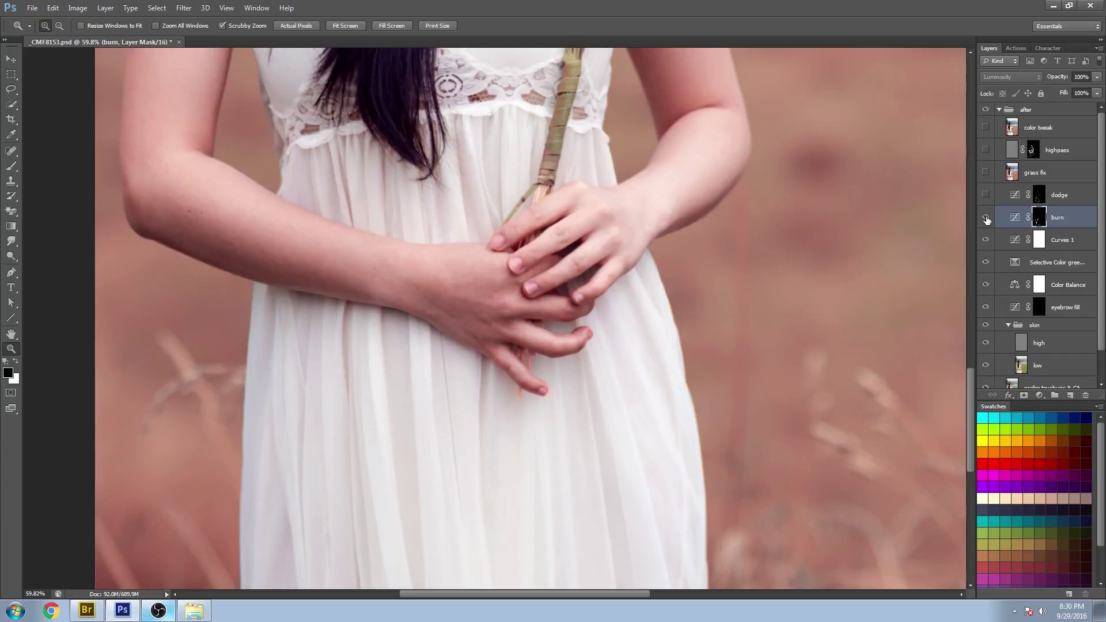
pyautogui.click(986, 217)
pyautogui.click(985, 217)
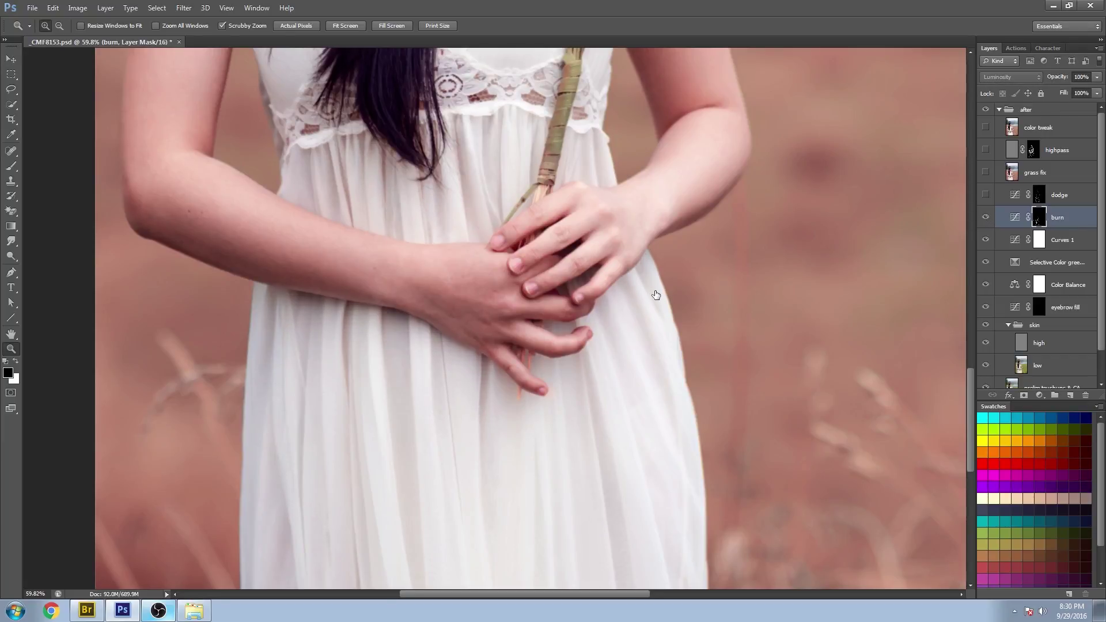
pyautogui.hotkey('ctrl', '0')
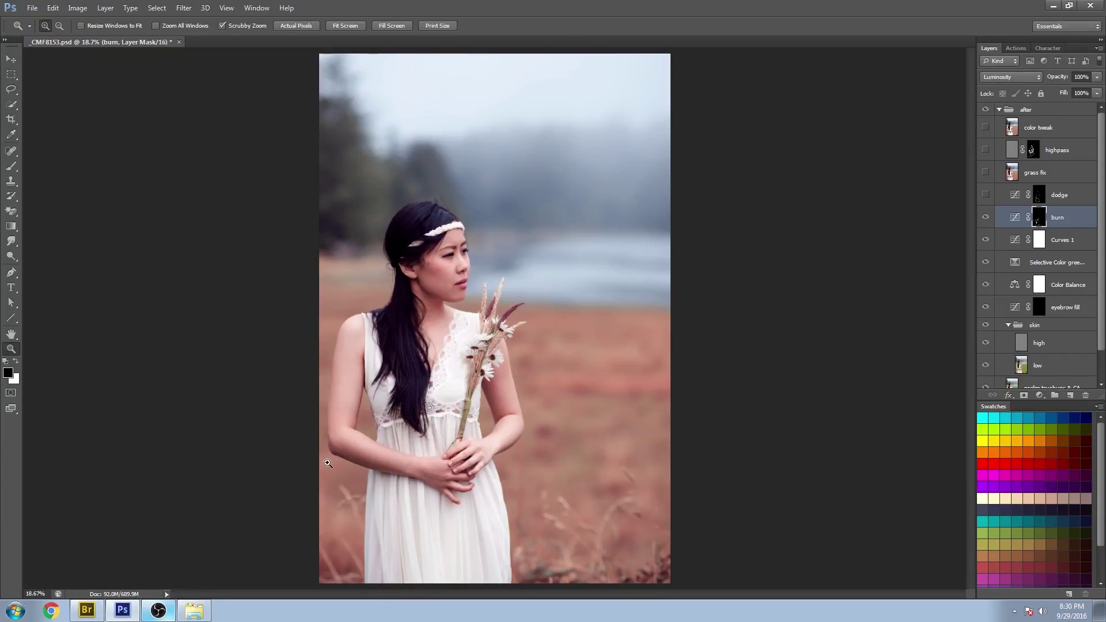
# - Compare the woman's hair, arms and upper body with the burn layer off and on
pyautogui.click(392, 340)
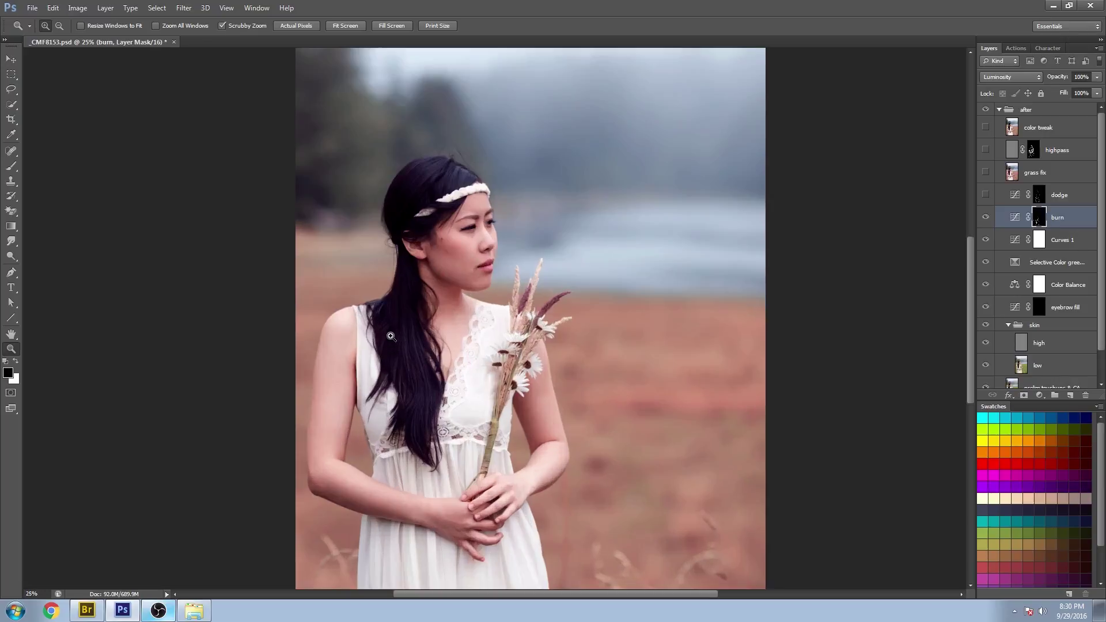
pyautogui.click(985, 217)
pyautogui.click(985, 218)
pyautogui.click(984, 218)
pyautogui.click(984, 217)
# - Compare the shading on the face up close with the burn layer off and on, leaving it shown
pyautogui.moveTo(483, 268); pyautogui.dragTo(488, 275)
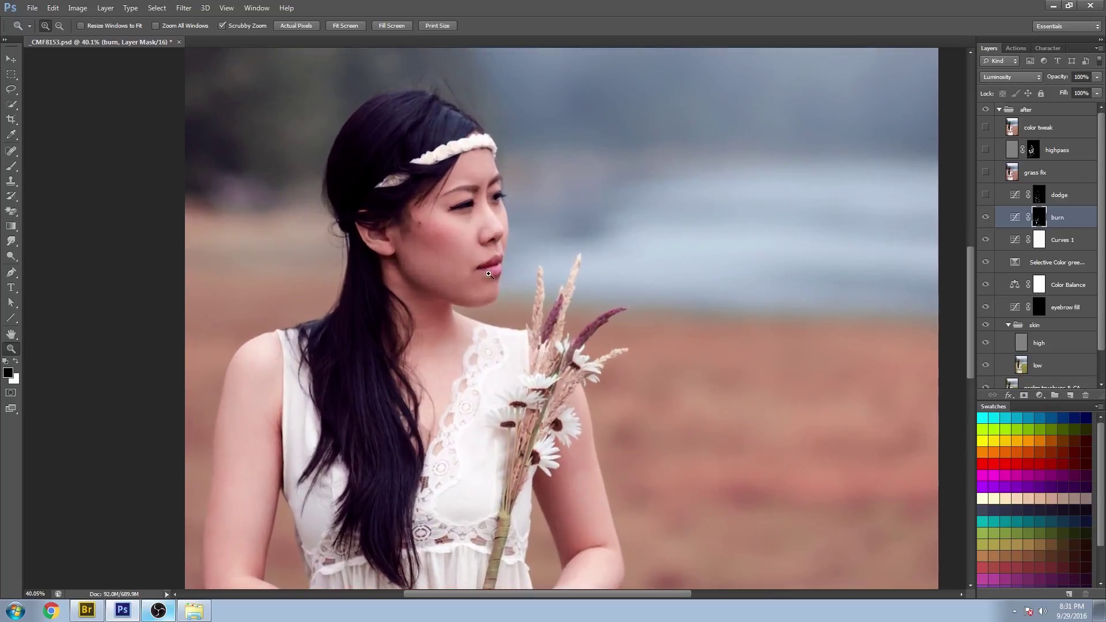
pyautogui.click(984, 218)
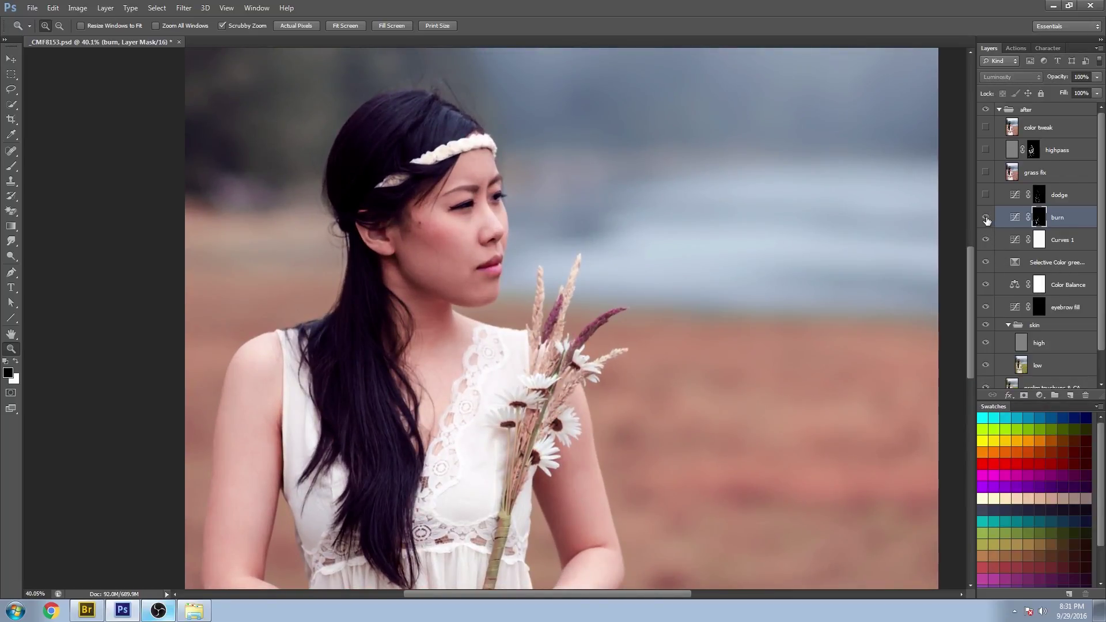
pyautogui.click(985, 218)
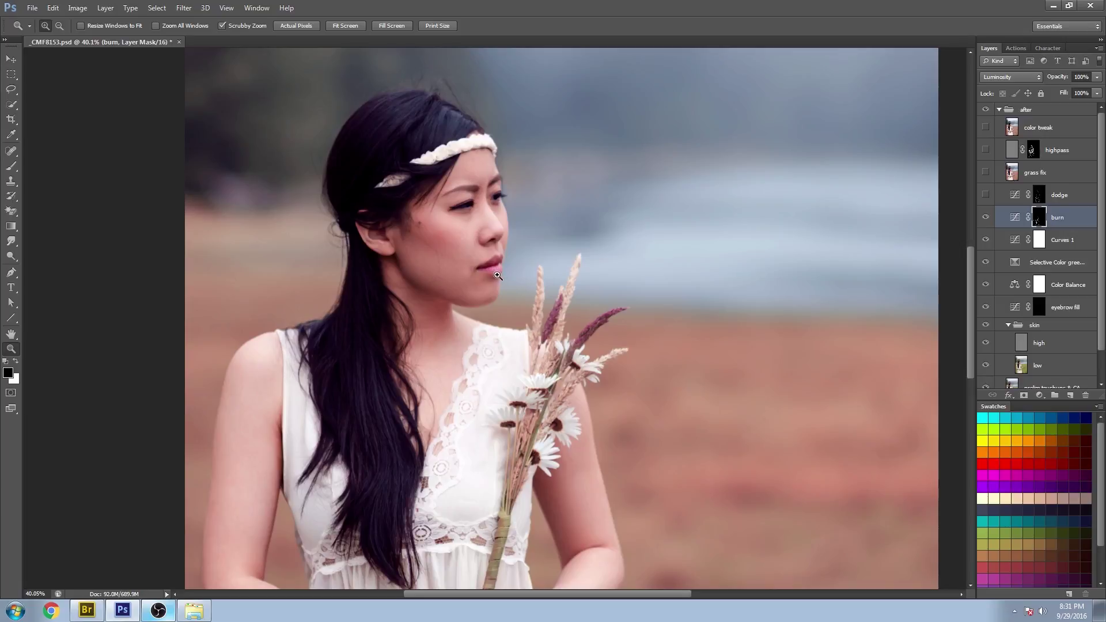
pyautogui.click(985, 218)
pyautogui.click(986, 219)
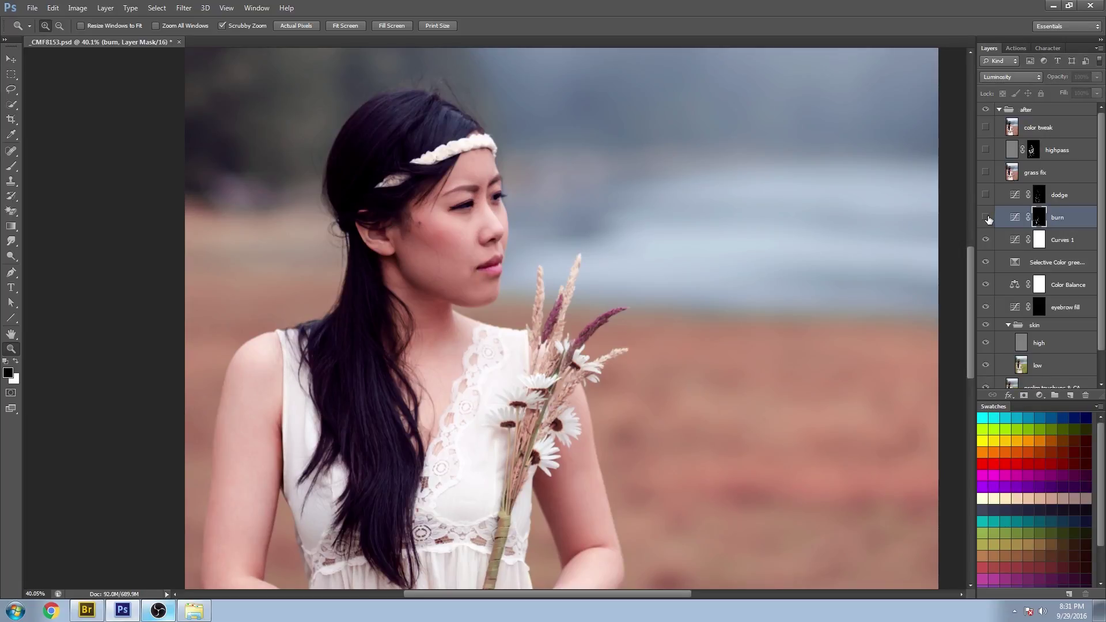
pyautogui.click(986, 219)
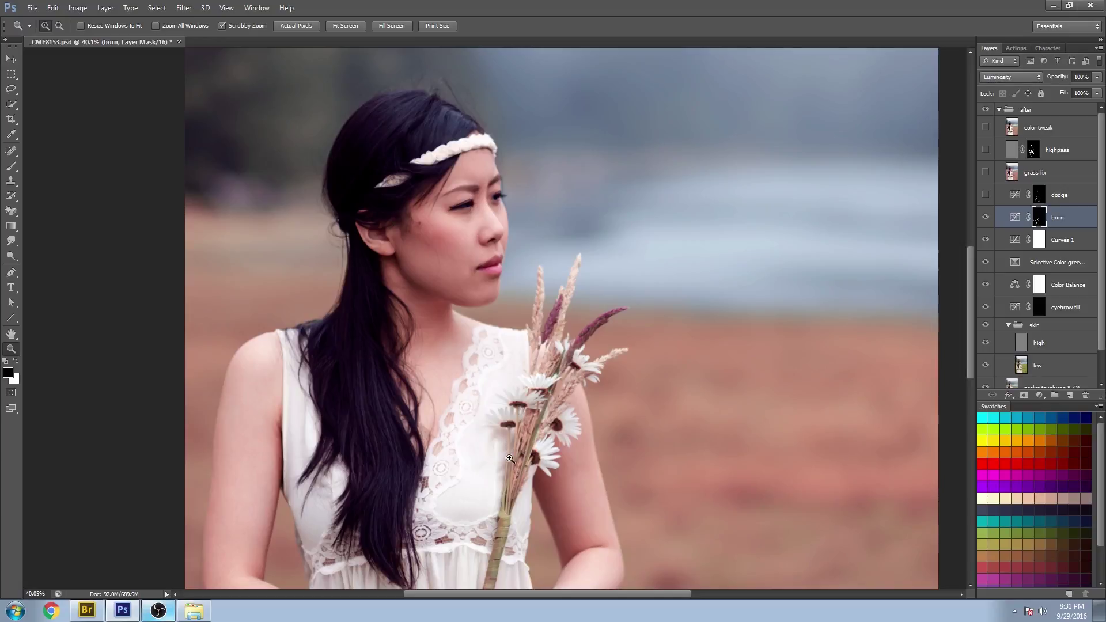
# - Show the dodge layer, comparing the face, hair and flowers with it on and off
pyautogui.click(986, 195)
pyautogui.click(986, 195)
pyautogui.click(986, 196)
pyautogui.click(985, 195)
pyautogui.click(986, 196)
pyautogui.click(986, 196)
pyautogui.click(985, 196)
# - Examine the arms and dress with the dodge and burn layers off and on, leave both shown, and return to the full portrait
pyautogui.scroll(2, 467, 132)
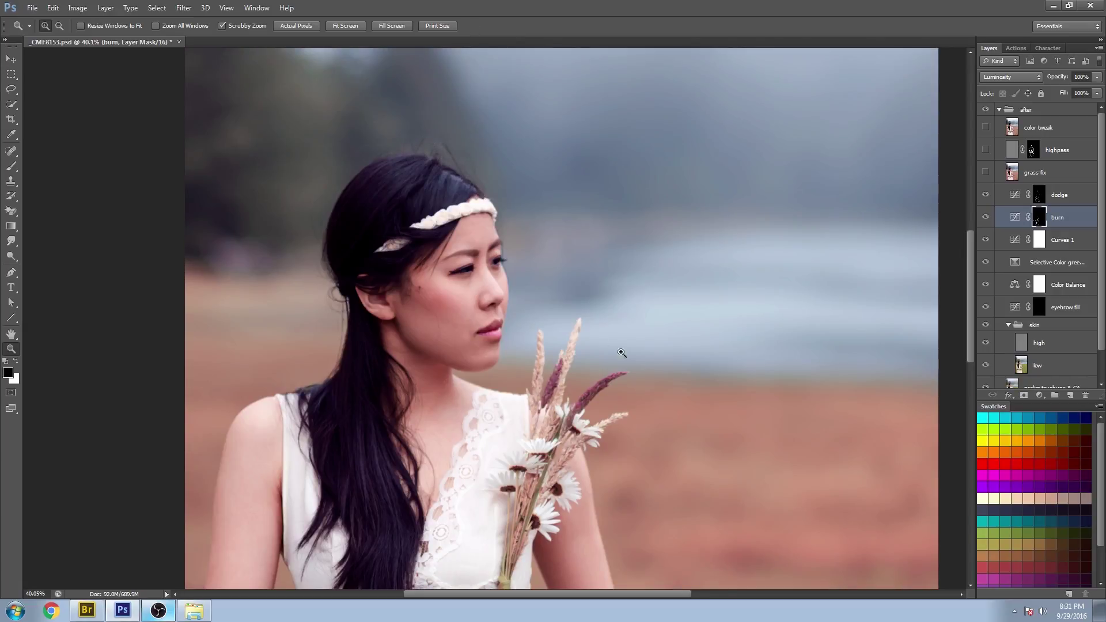
pyautogui.scroll(-2, 624, 346)
pyautogui.scroll(-4, 624, 345)
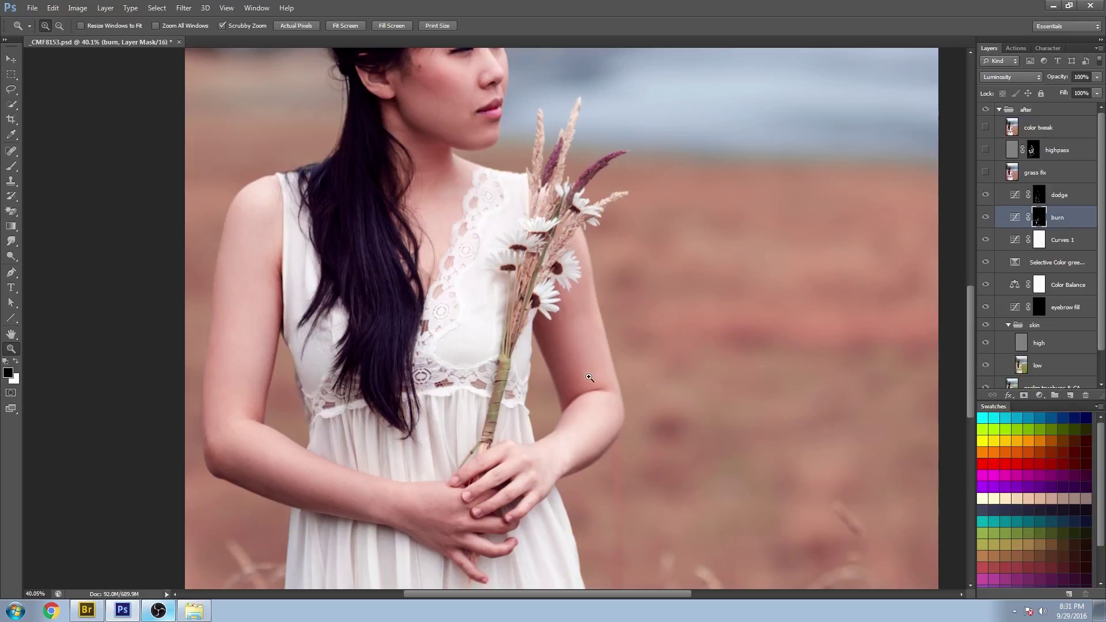
pyautogui.scroll(-6, 543, 414)
pyautogui.scroll(1, 544, 413)
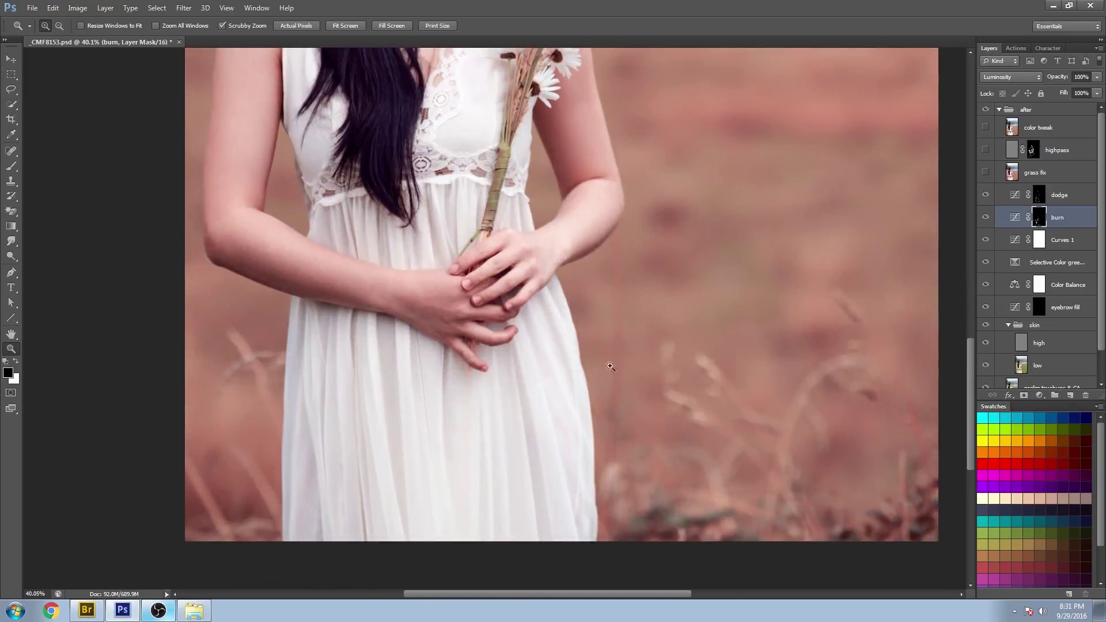
pyautogui.click(985, 195)
pyautogui.click(986, 195)
pyautogui.moveTo(985, 196); pyautogui.dragTo(984, 214)
pyautogui.click(986, 195)
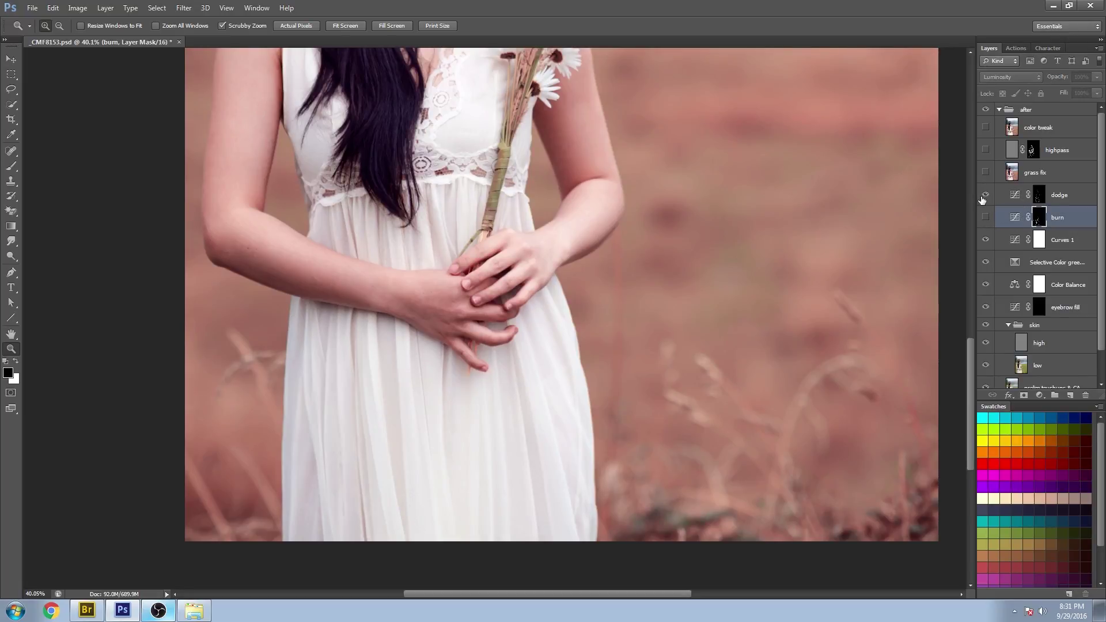
pyautogui.click(987, 219)
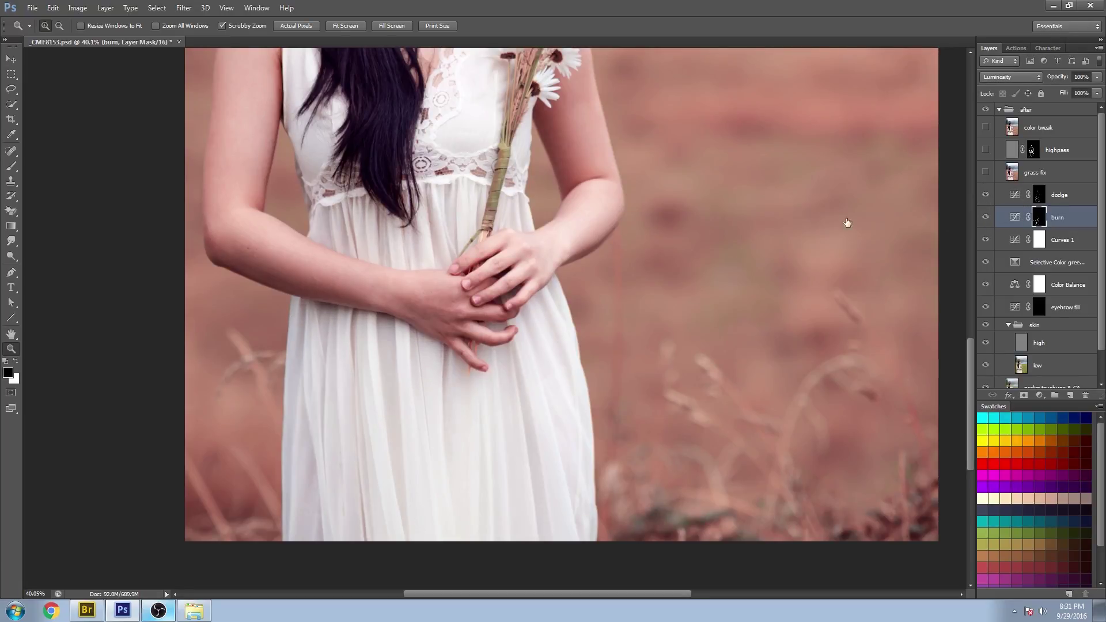
pyautogui.rightClick(633, 225)
pyautogui.click(672, 237)
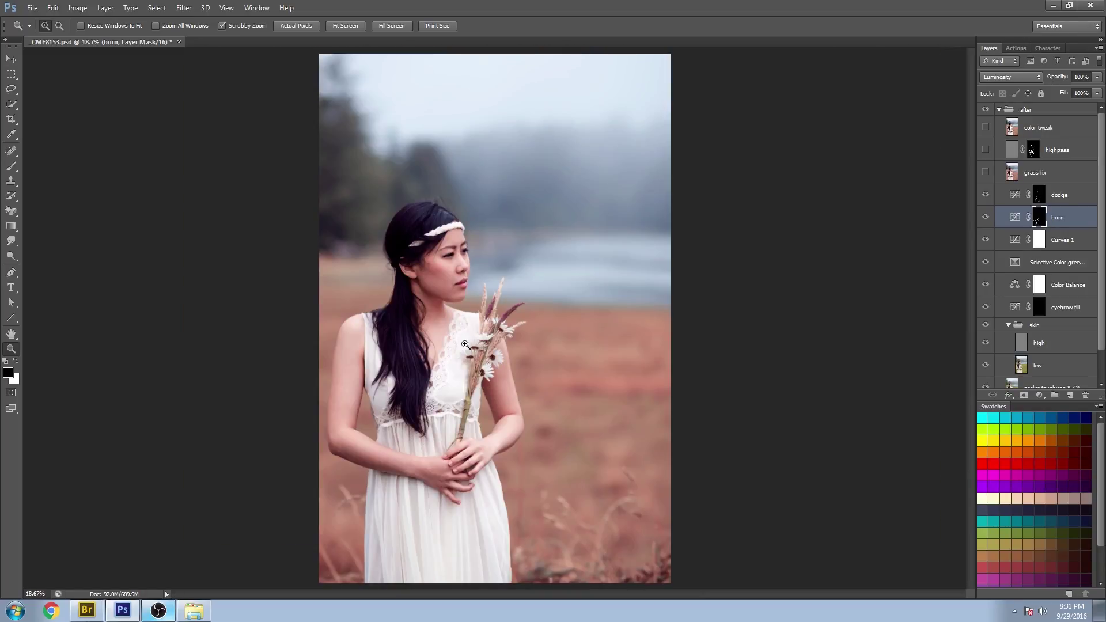
# - Preview the Color Balance layer's effect, and show and select the grass fix layer to check the grass near the portrait's lower edge
pyautogui.click(985, 285)
pyautogui.click(985, 285)
pyautogui.moveTo(567, 550); pyautogui.dragTo(589, 552)
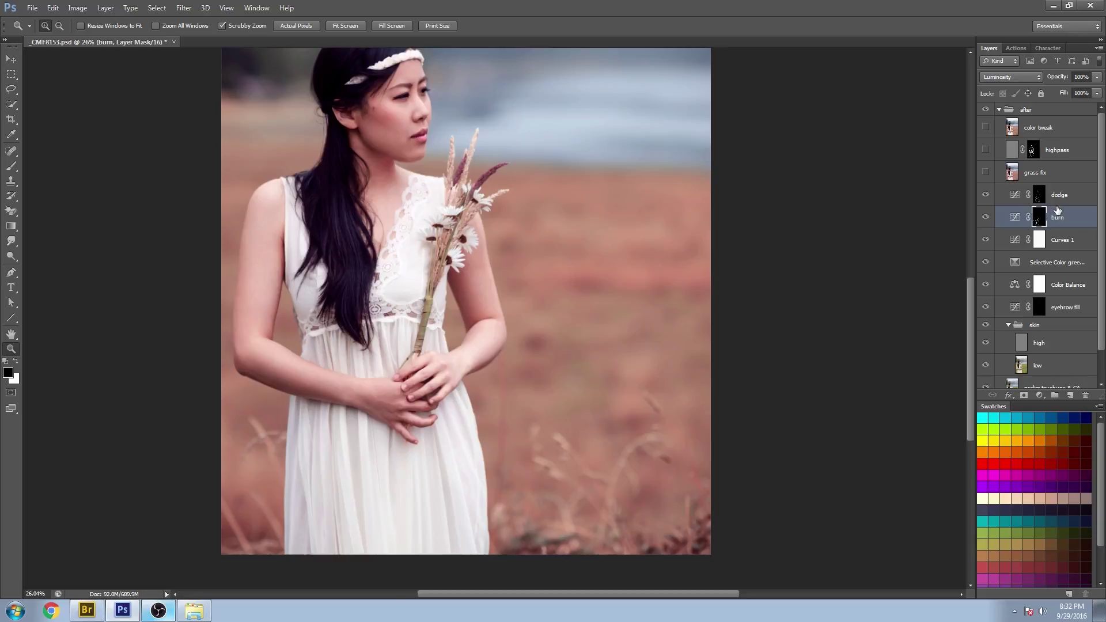
pyautogui.click(986, 172)
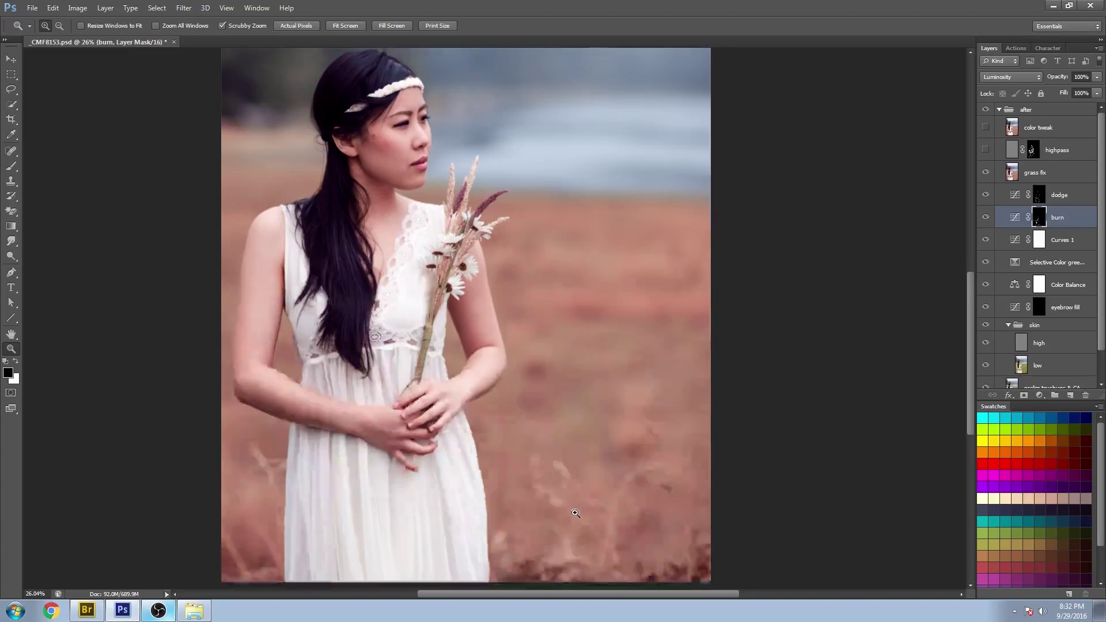
pyautogui.keyDown('ctrl'); pyautogui.click(579, 542); pyautogui.keyUp('ctrl')
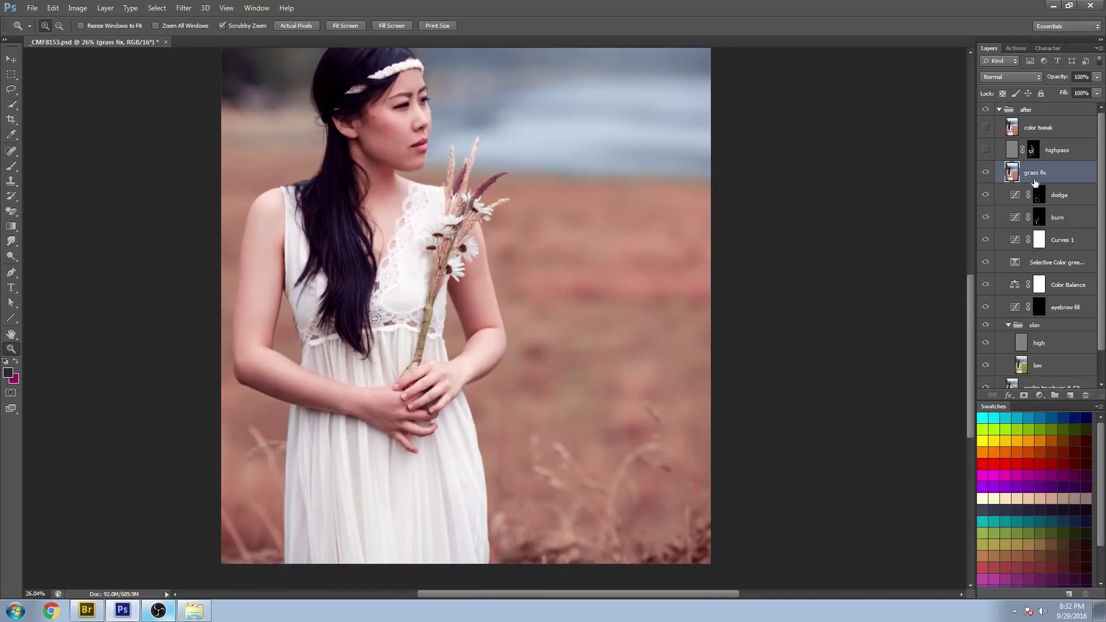
pyautogui.click(986, 172)
pyautogui.click(560, 468)
pyautogui.rightClick(556, 330)
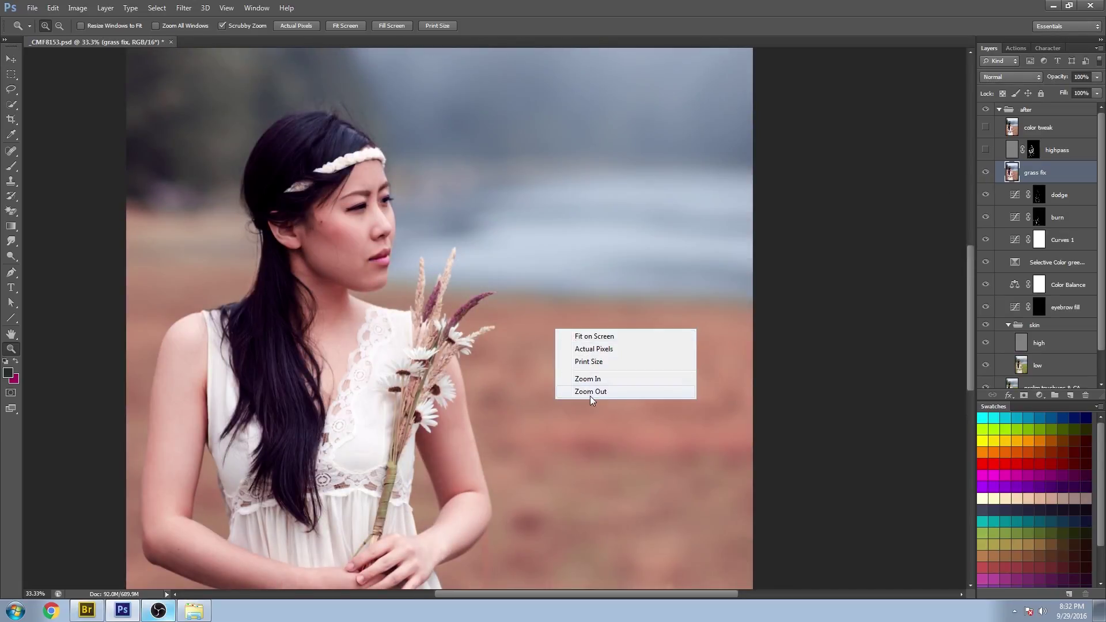
pyautogui.click(590, 392)
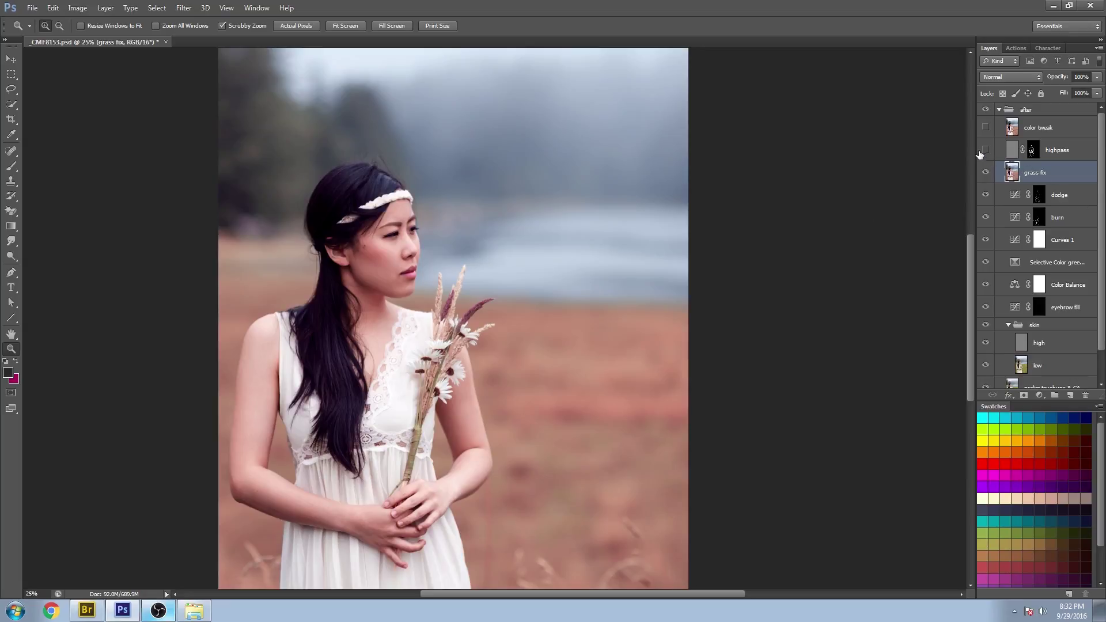
# - Show the highpass layer, and view the High Pass filter's settings without applying the filter
pyautogui.click(984, 151)
pyautogui.click(184, 10)
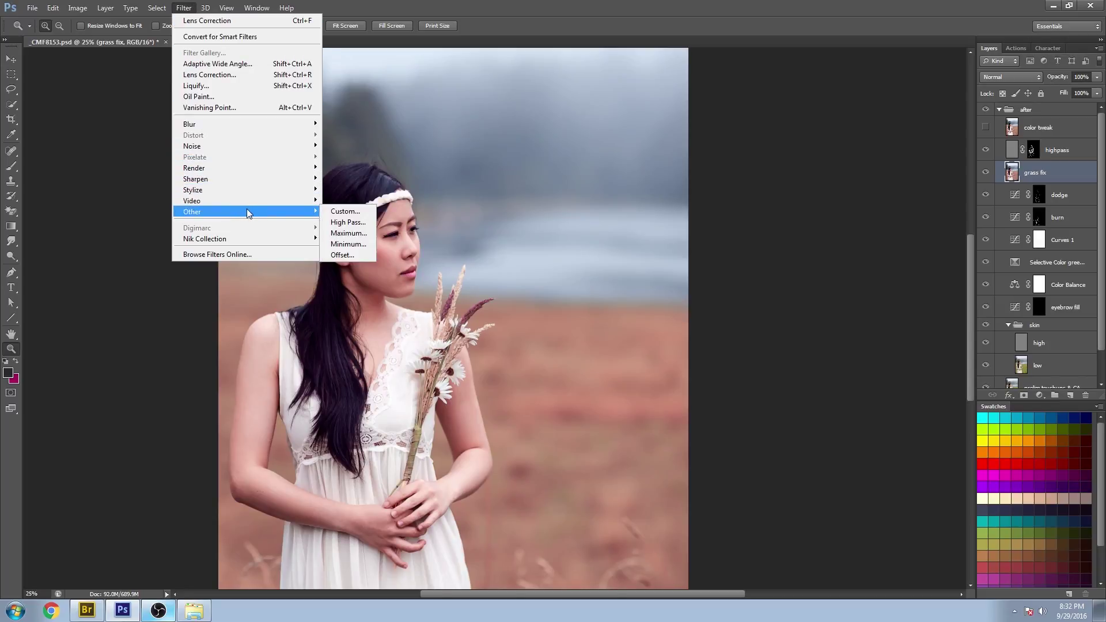
pyautogui.click(345, 215)
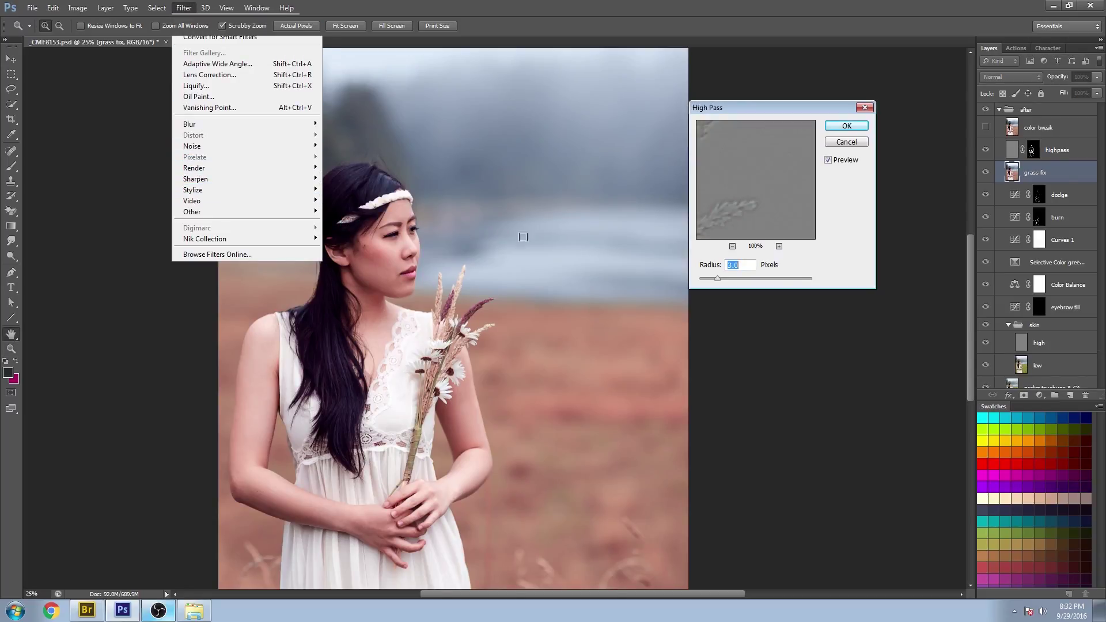
pyautogui.click(846, 142)
pyautogui.press('z')
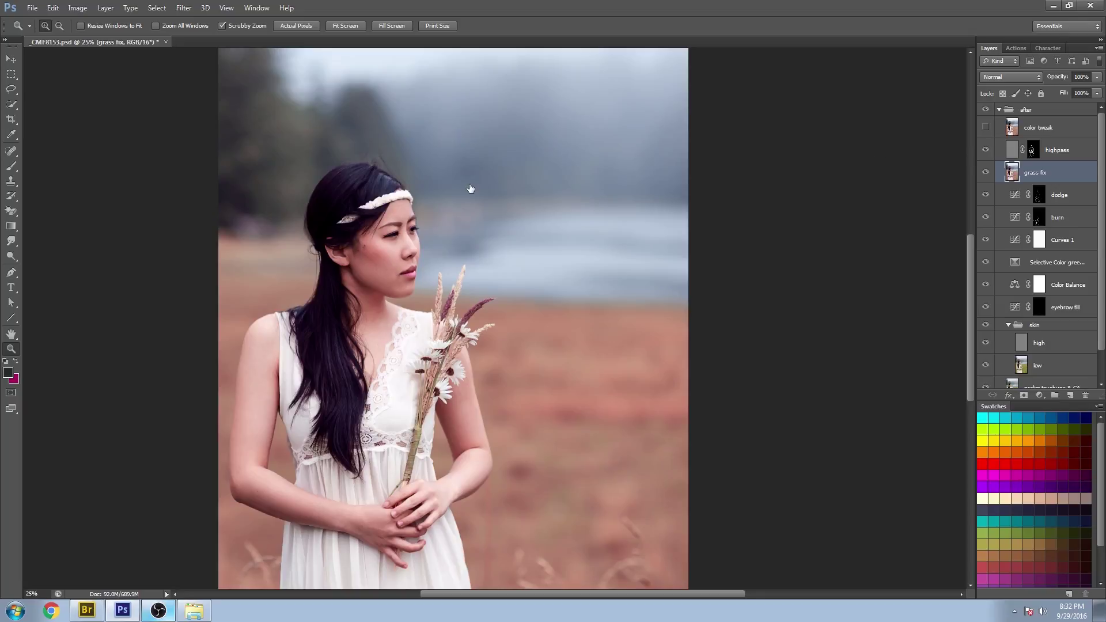
# - Compare the sharpness of the bouquet and lace with the highpass layer off and on, and return to the full portrait
pyautogui.moveTo(453, 379); pyautogui.dragTo(515, 441)
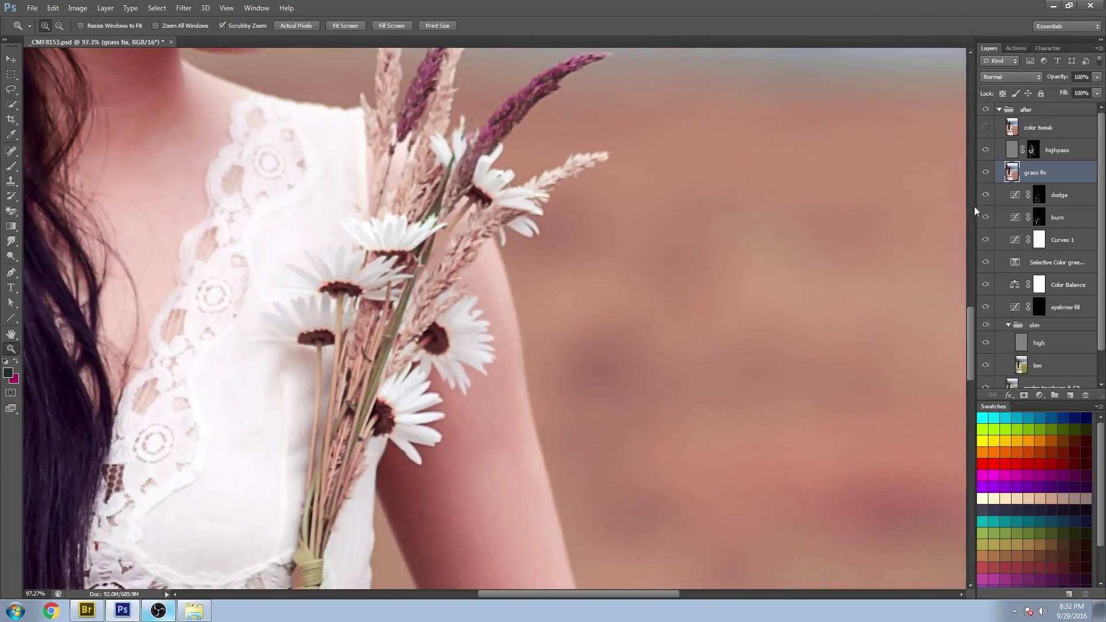
pyautogui.click(985, 151)
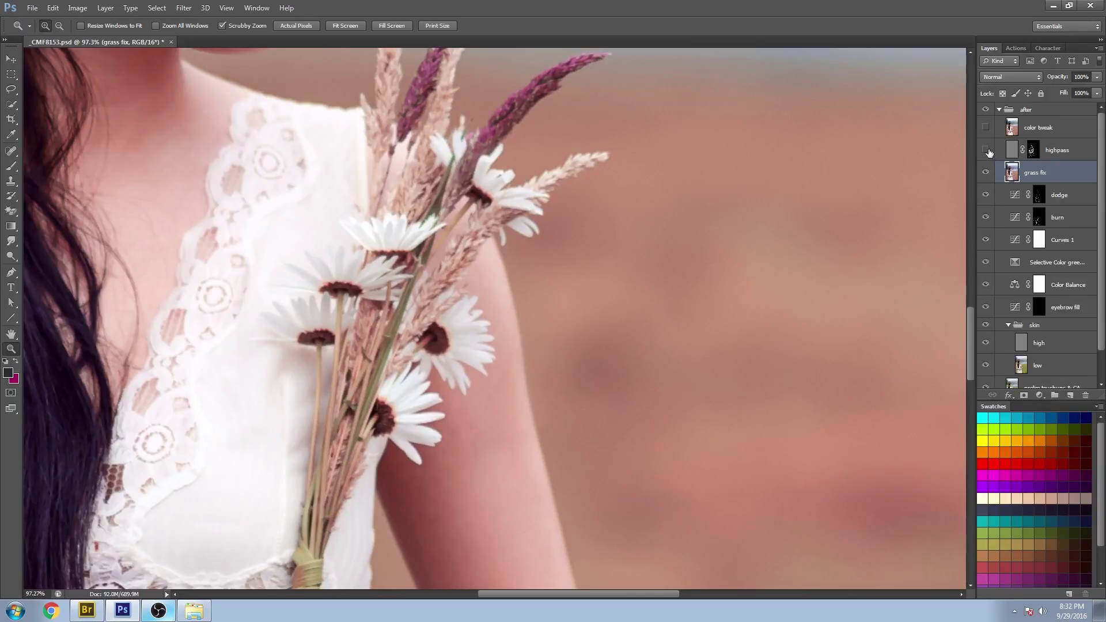
pyautogui.click(987, 150)
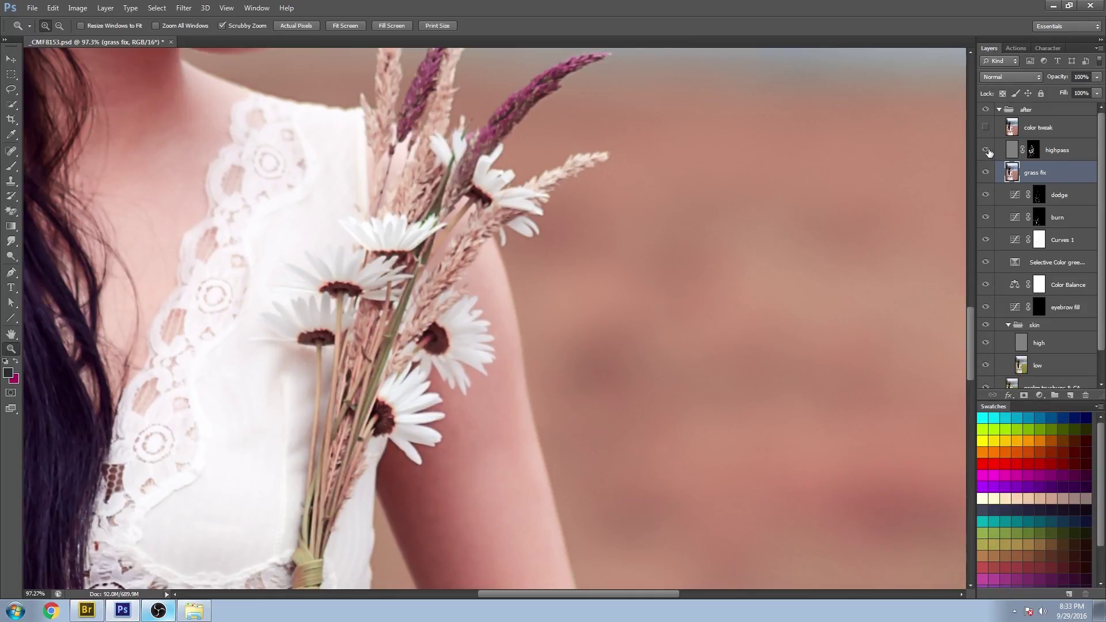
pyautogui.click(987, 150)
pyautogui.click(986, 151)
pyautogui.keyDown('alt'); pyautogui.click(647, 337); pyautogui.keyUp('alt')
pyautogui.rightClick(656, 282)
pyautogui.click(682, 291)
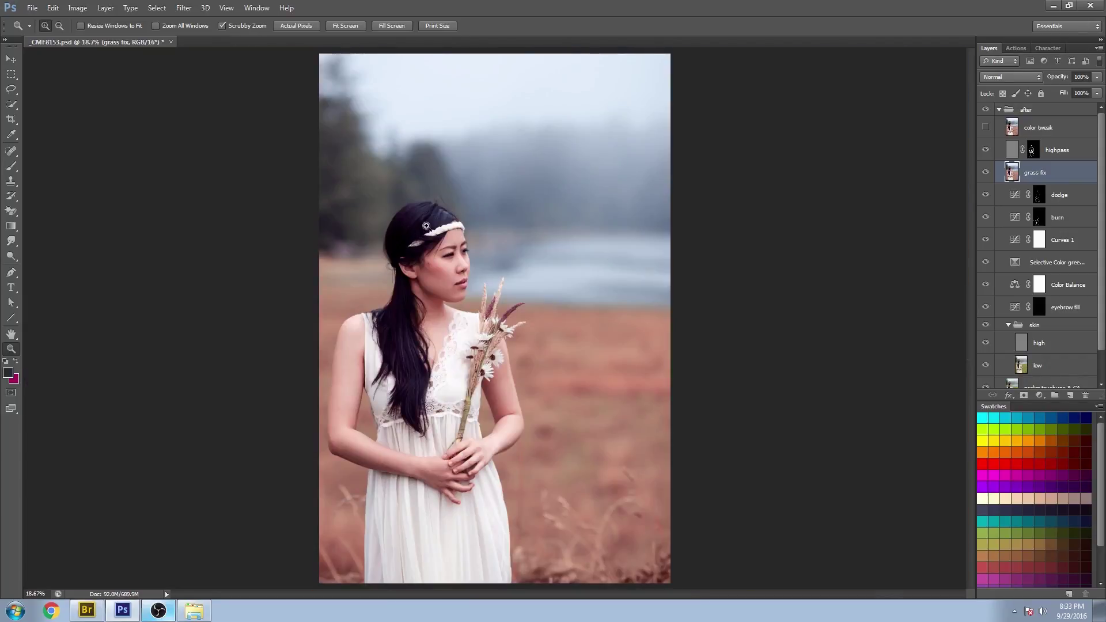
# - Check the highpass layer's effect on the face, select its mask, and display the mask as a red overlay
pyautogui.moveTo(461, 266); pyautogui.dragTo(499, 287)
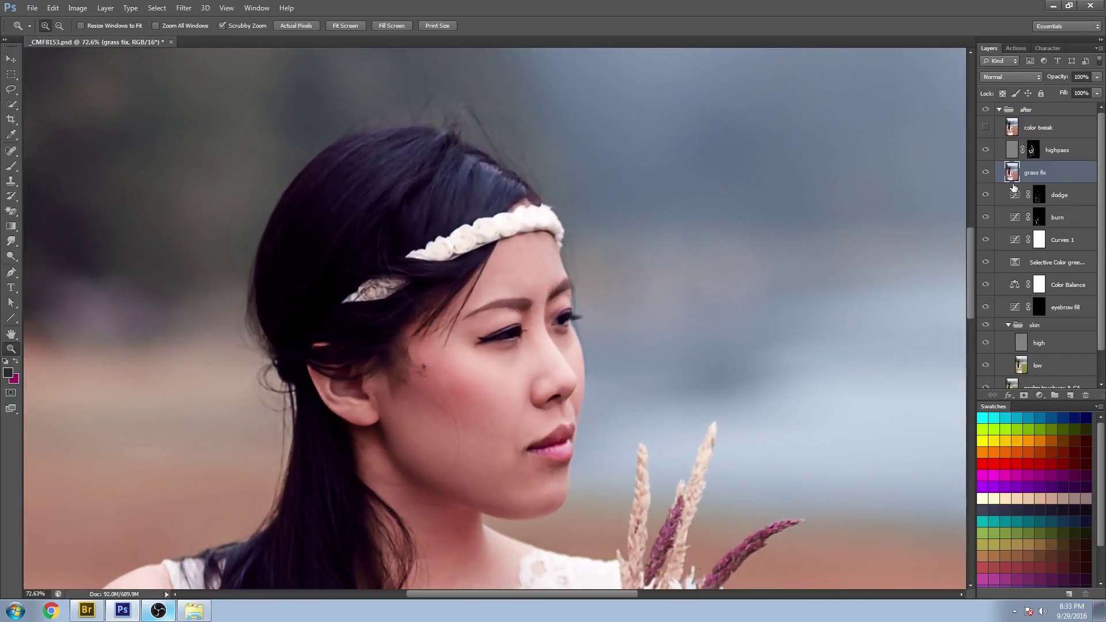
pyautogui.click(986, 151)
pyautogui.click(1033, 151)
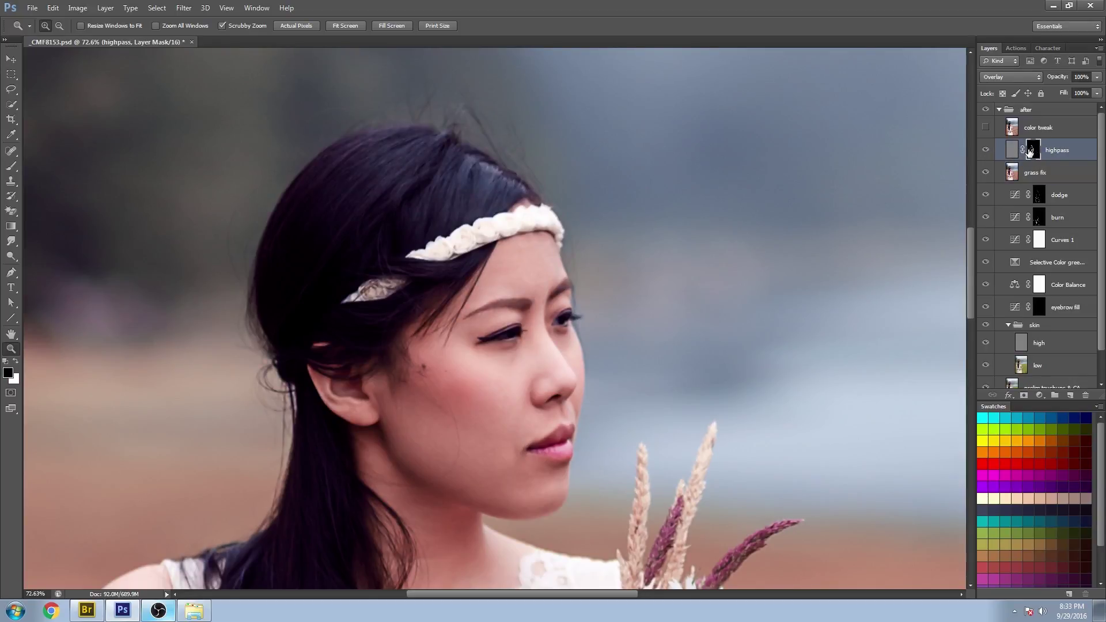
pyautogui.press('\\')
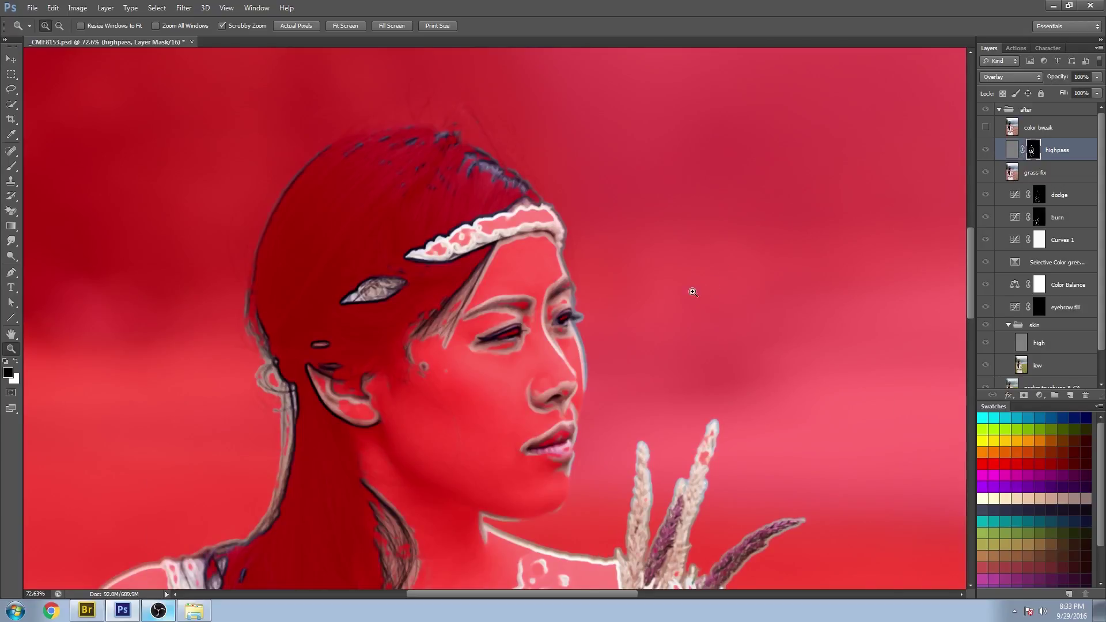
# - Examine the highpass mask overlay across the full figure, checking the hair, face, lace, bouquet, hands and dress
pyautogui.rightClick(693, 292)
pyautogui.click(708, 301)
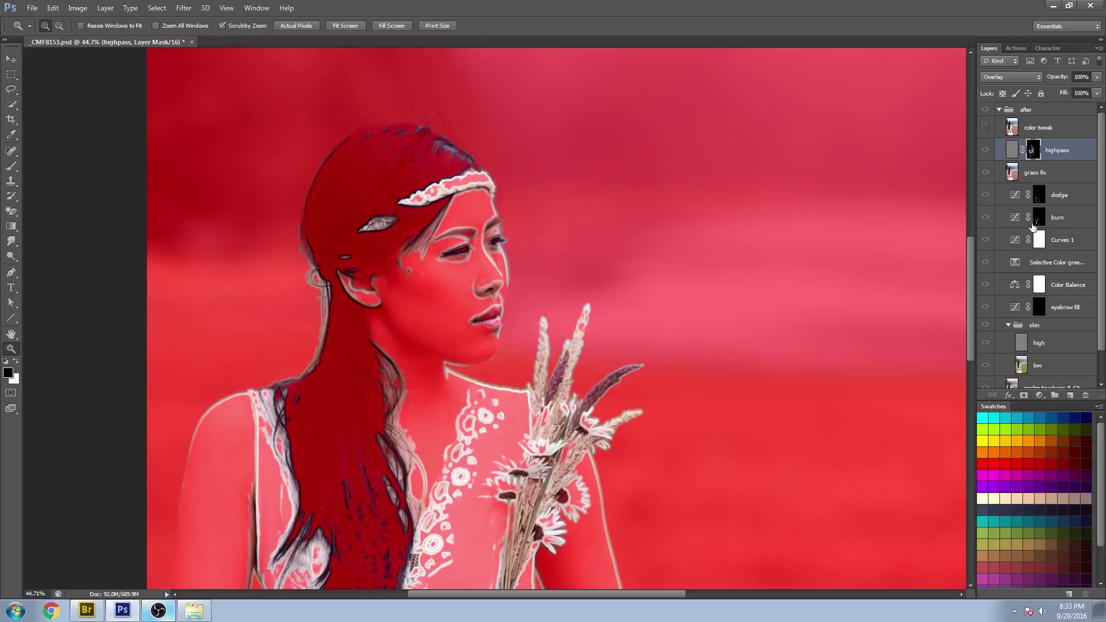
pyautogui.keyDown('alt'); pyautogui.click(405, 366); pyautogui.keyUp('alt')
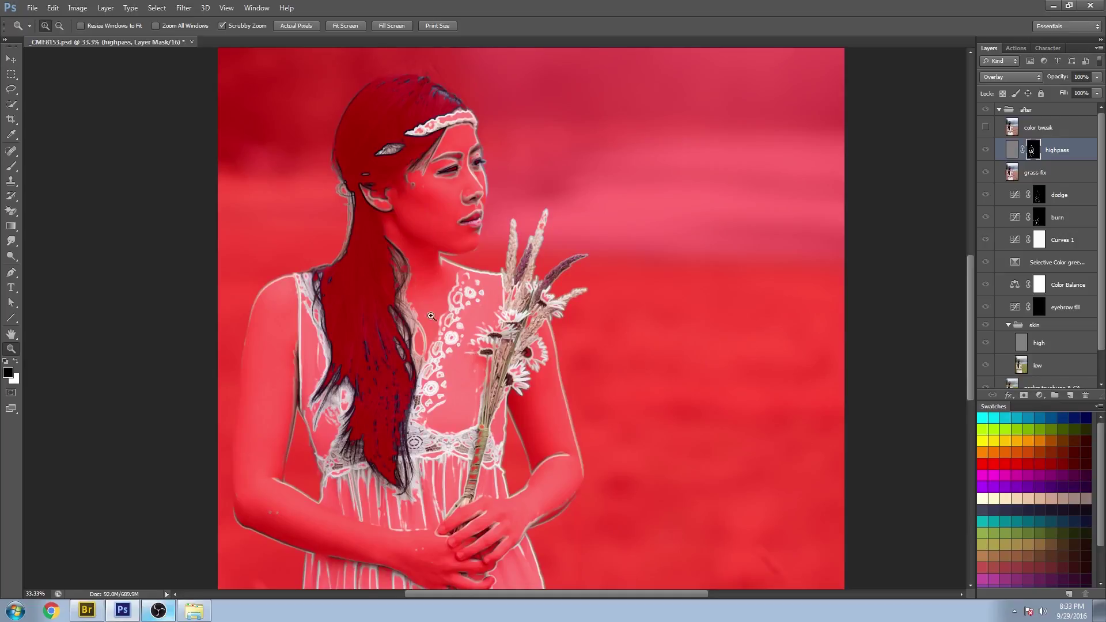
pyautogui.scroll(-5, 431, 316)
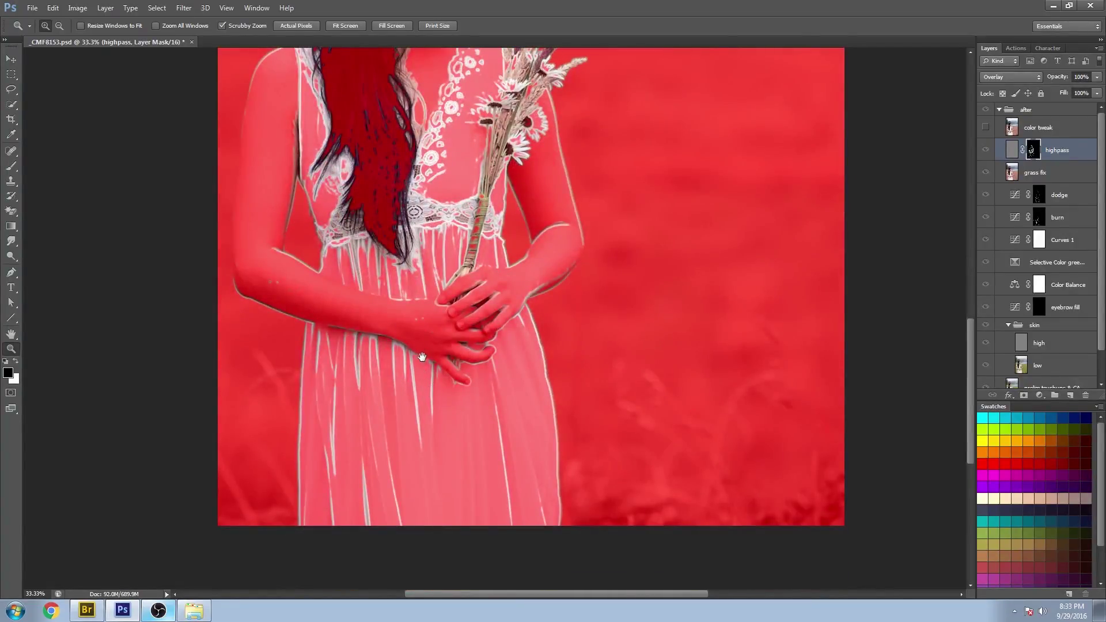
pyautogui.moveTo(423, 357); pyautogui.dragTo(617, 375)
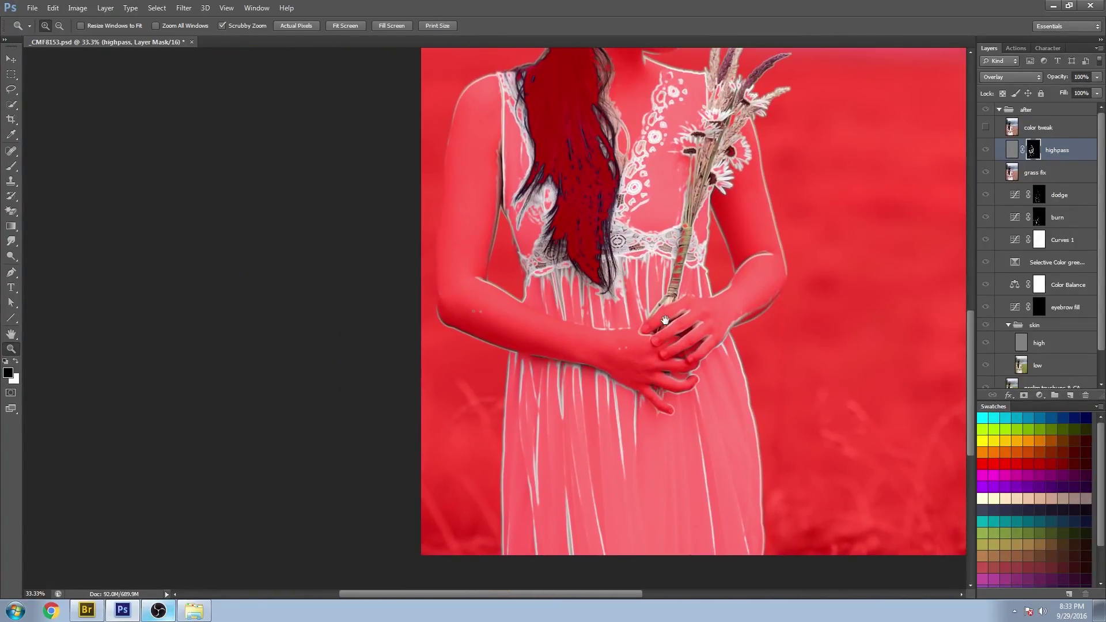
pyautogui.moveTo(623, 179); pyautogui.dragTo(562, 404)
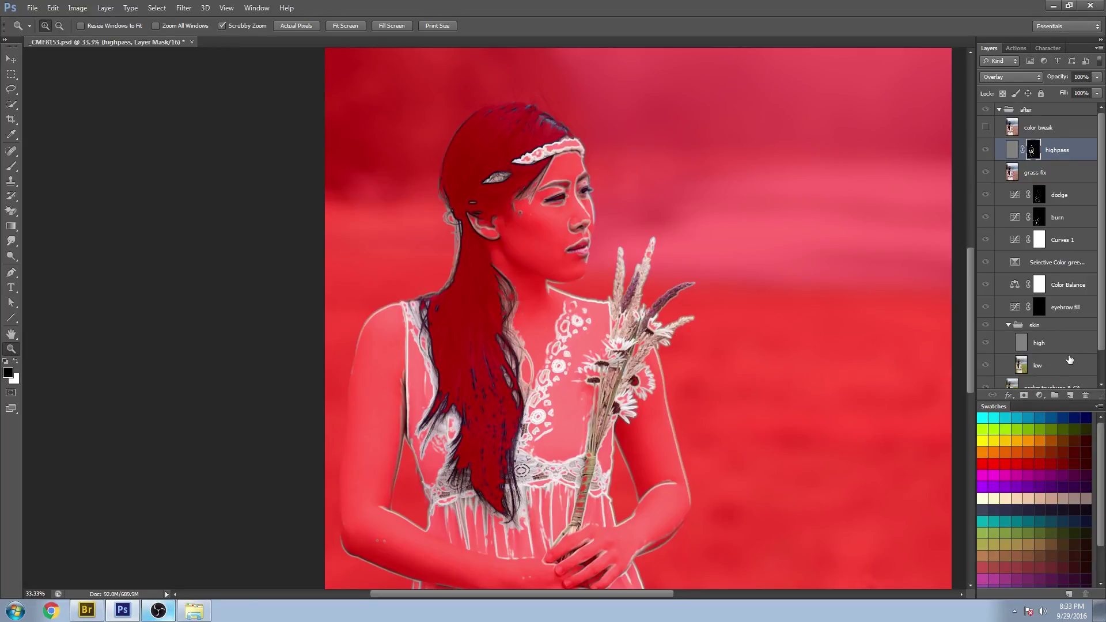
pyautogui.scroll(-6, 662, 363)
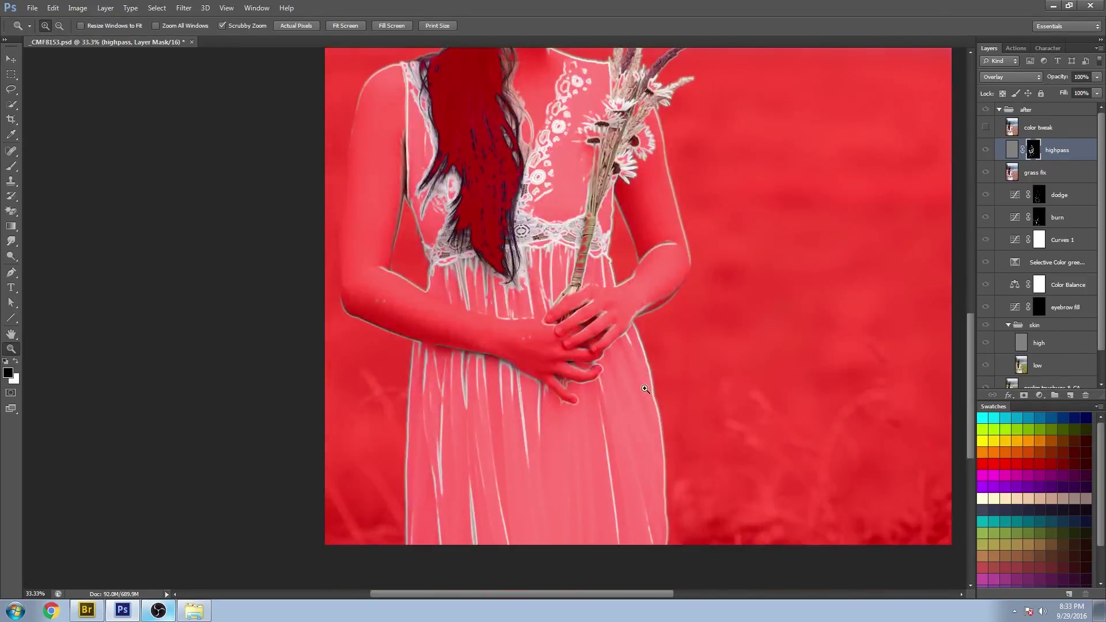
pyautogui.moveTo(487, 176); pyautogui.dragTo(464, 397)
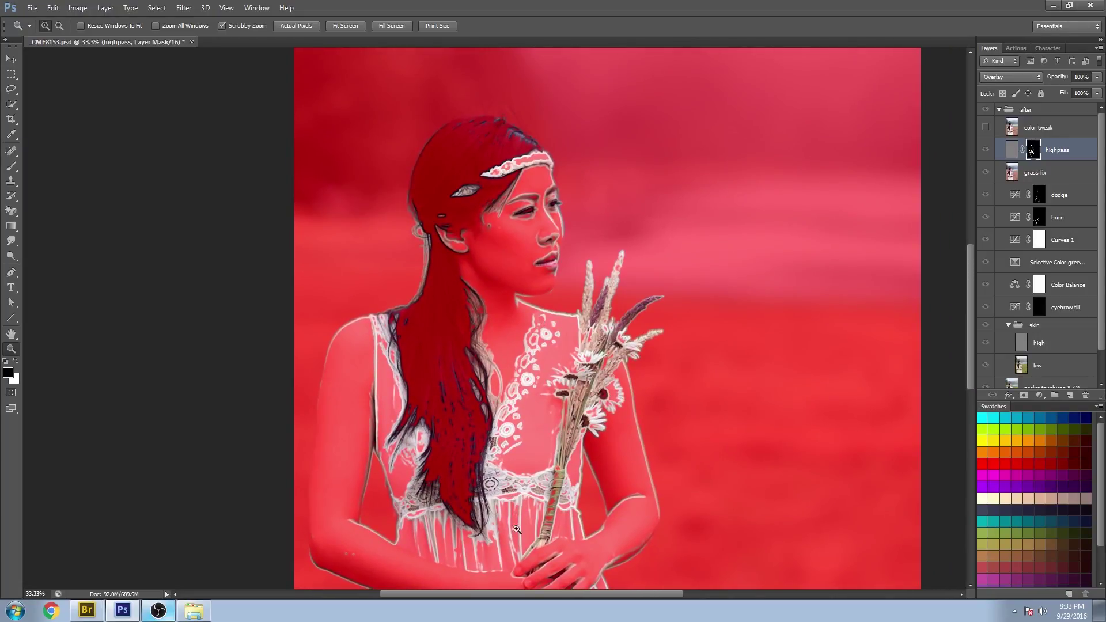
pyautogui.moveTo(469, 233); pyautogui.dragTo(521, 340)
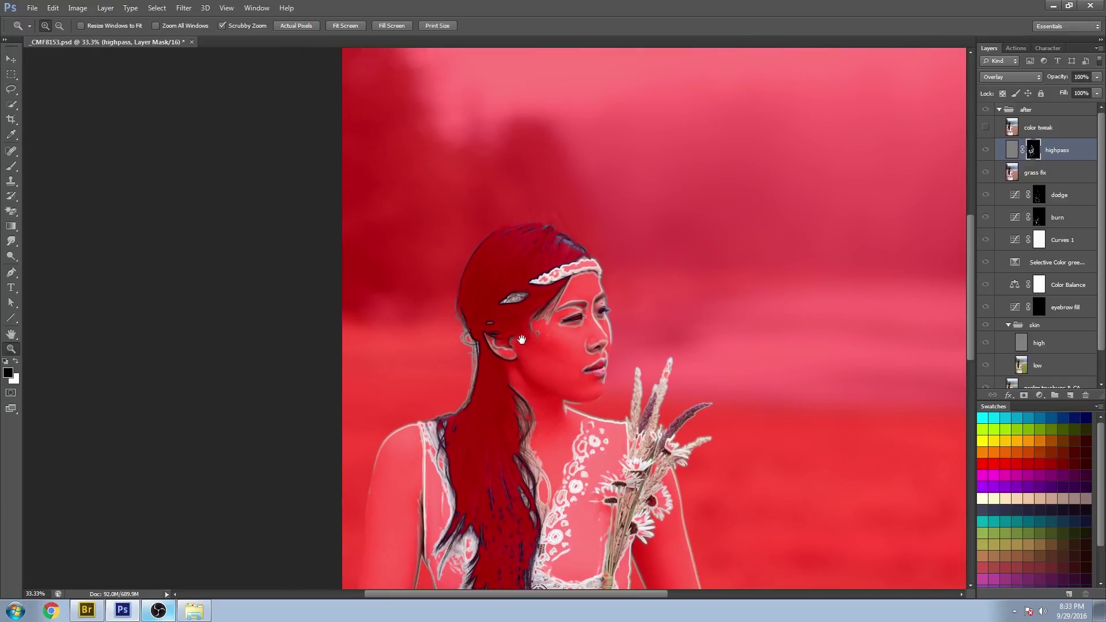
pyautogui.moveTo(602, 318); pyautogui.dragTo(645, 320)
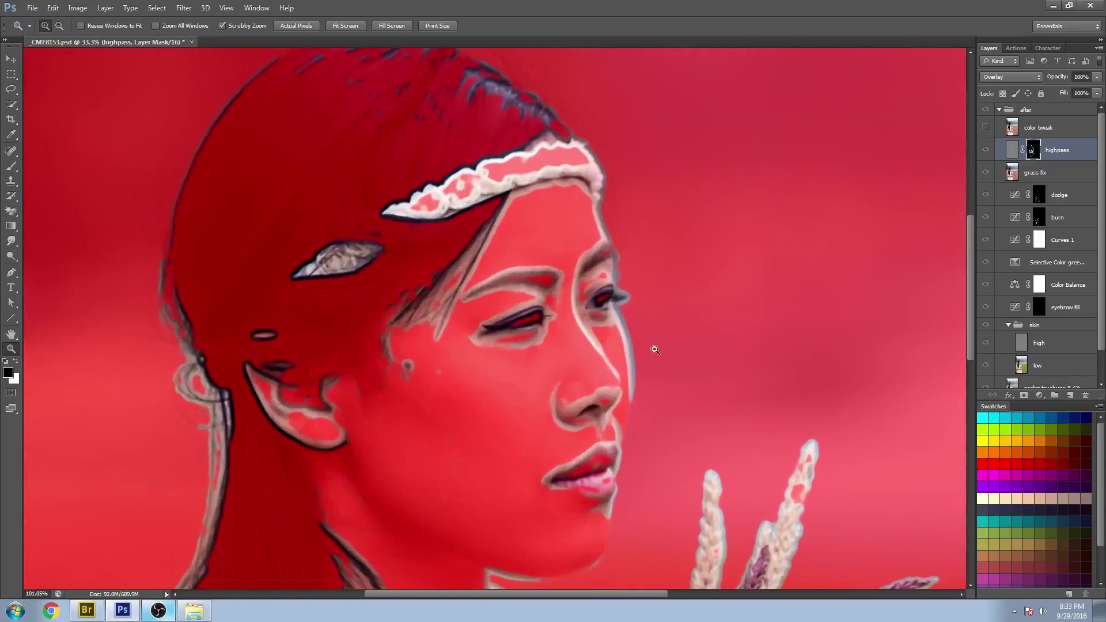
pyautogui.keyDown('alt'); pyautogui.click(598, 335); pyautogui.keyUp('alt')
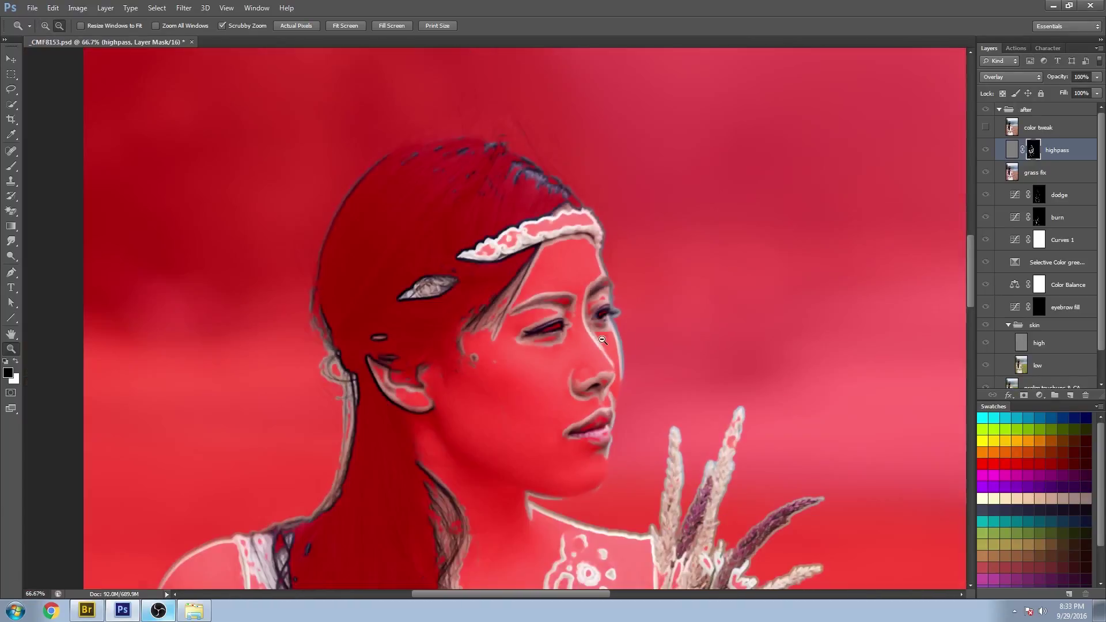
# - Remove the red mask overlay, compare the face with the highpass layer off and on, and return to the full portrait
pyautogui.press('\\')
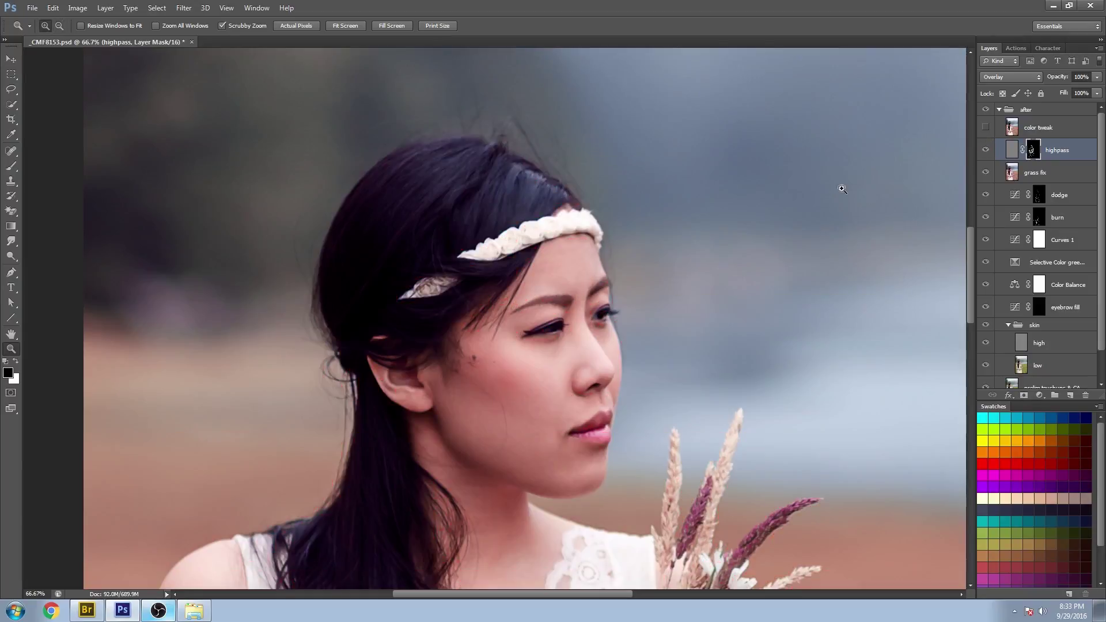
pyautogui.click(986, 151)
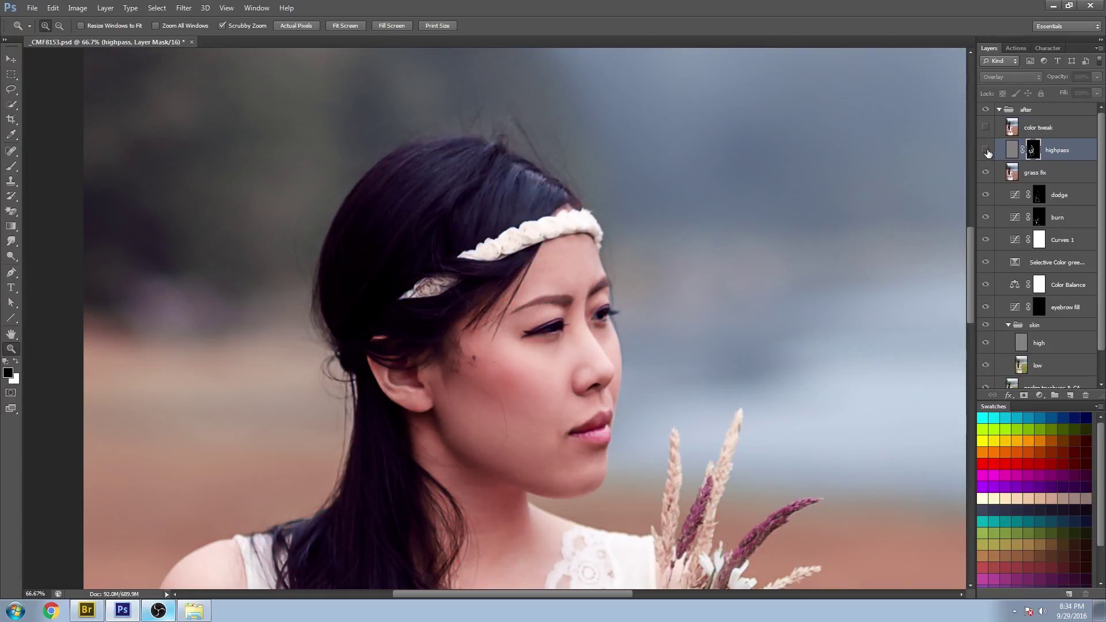
pyautogui.click(986, 150)
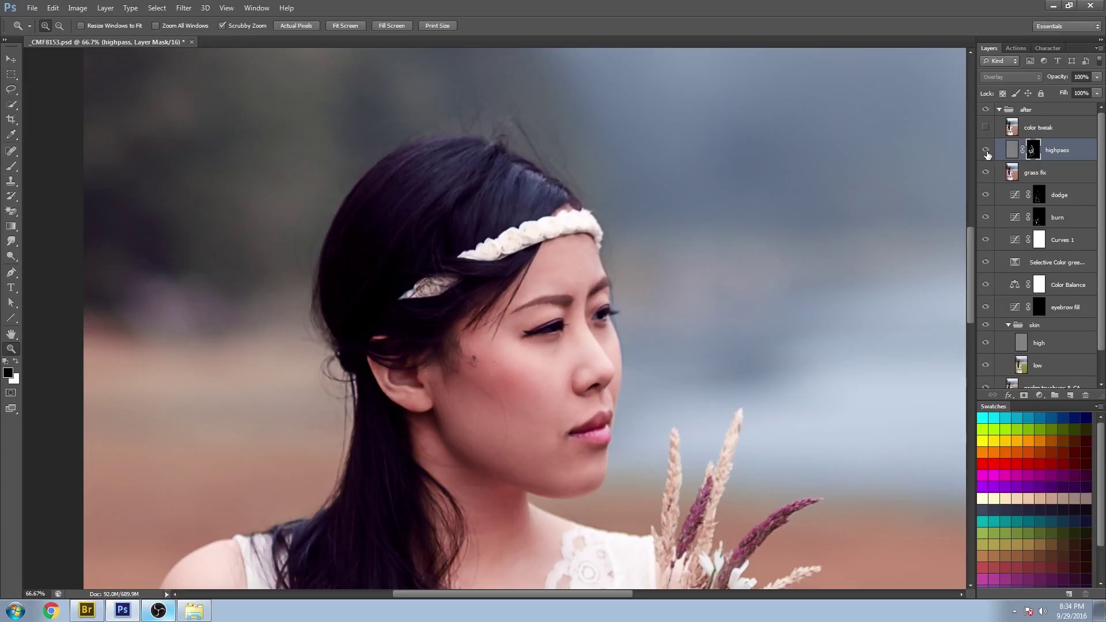
pyautogui.rightClick(754, 230)
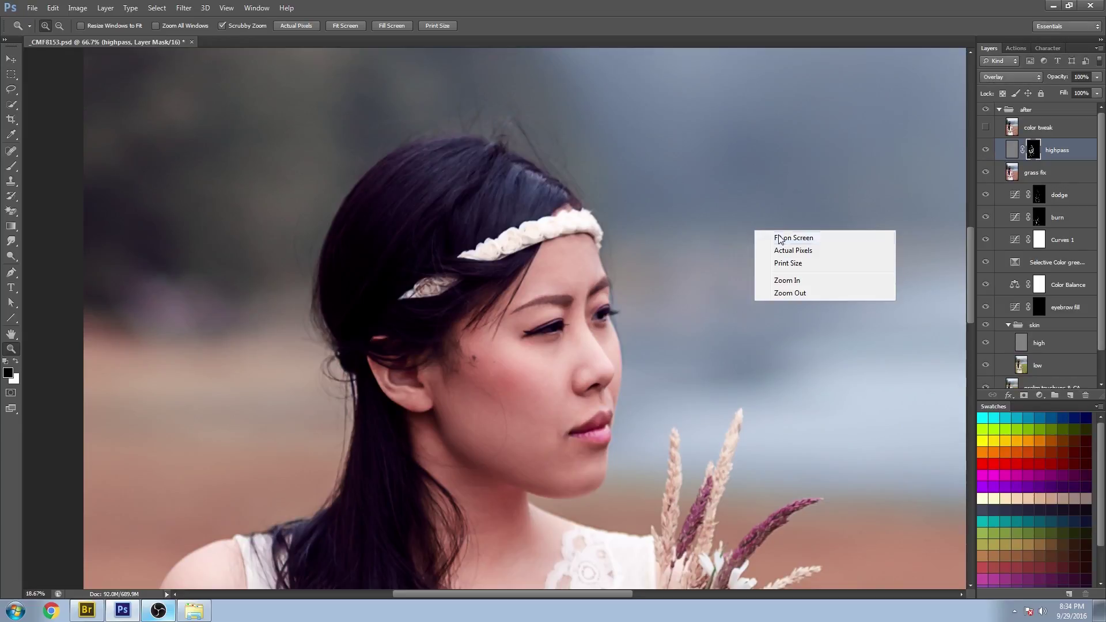
pyautogui.click(759, 236)
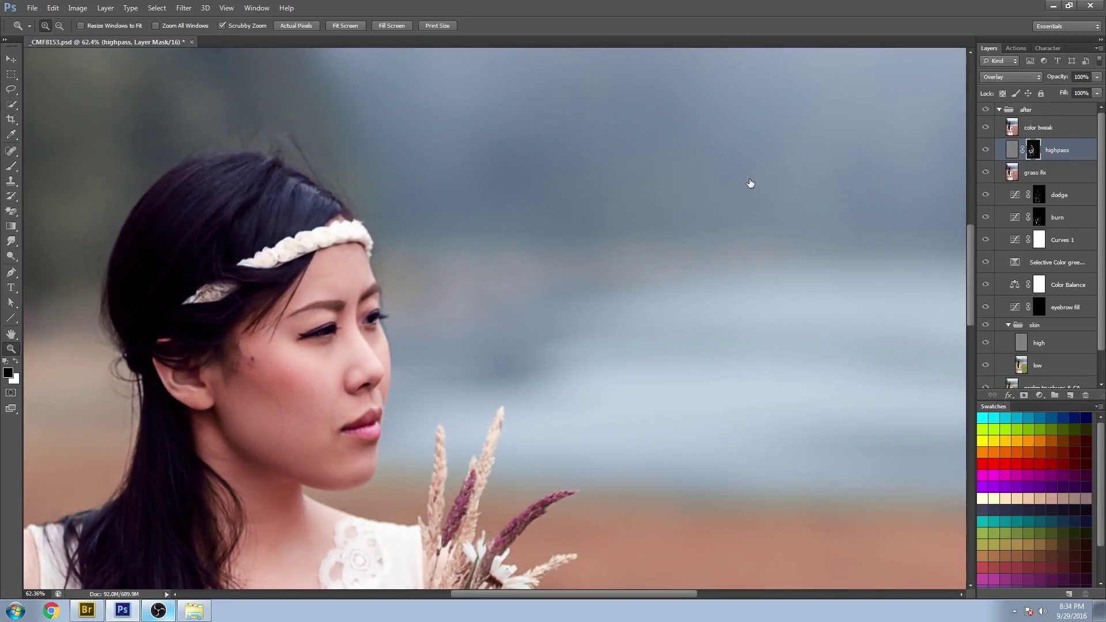
# - Compare the full portrait before and after editing by collapsing the after group, switching it off and on, and expanding it again
pyautogui.rightClick(703, 209)
pyautogui.click(723, 217)
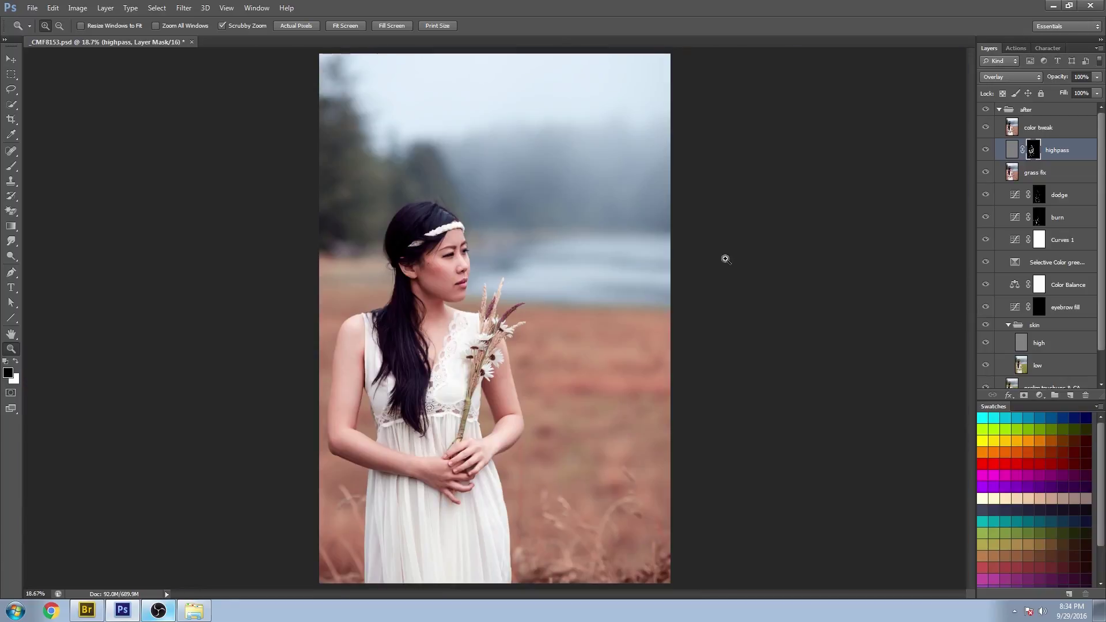
pyautogui.click(1000, 110)
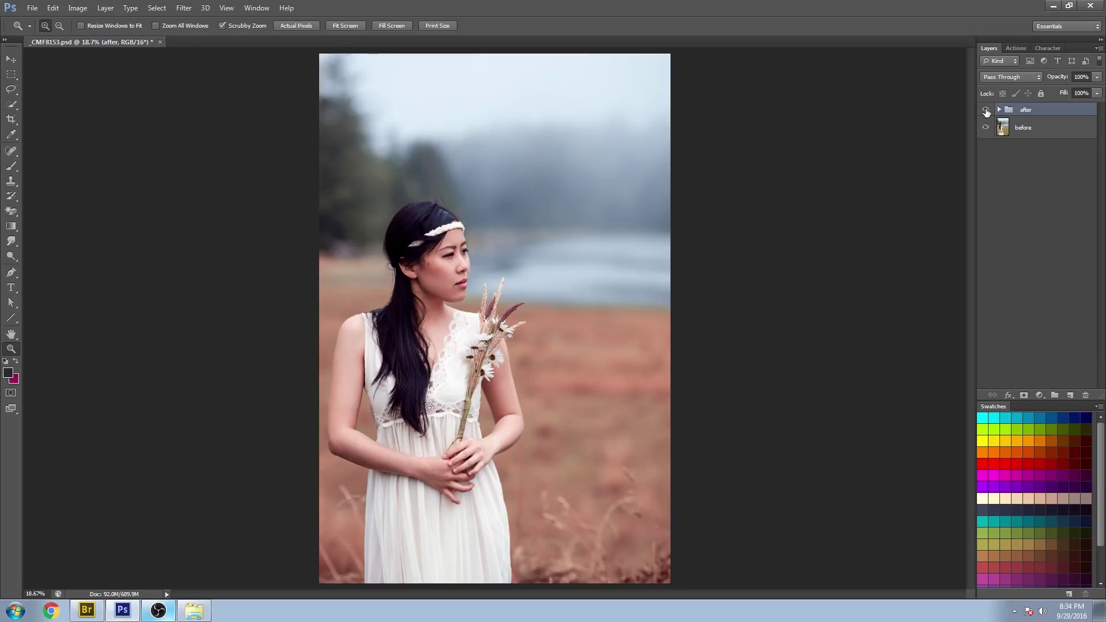
pyautogui.click(985, 110)
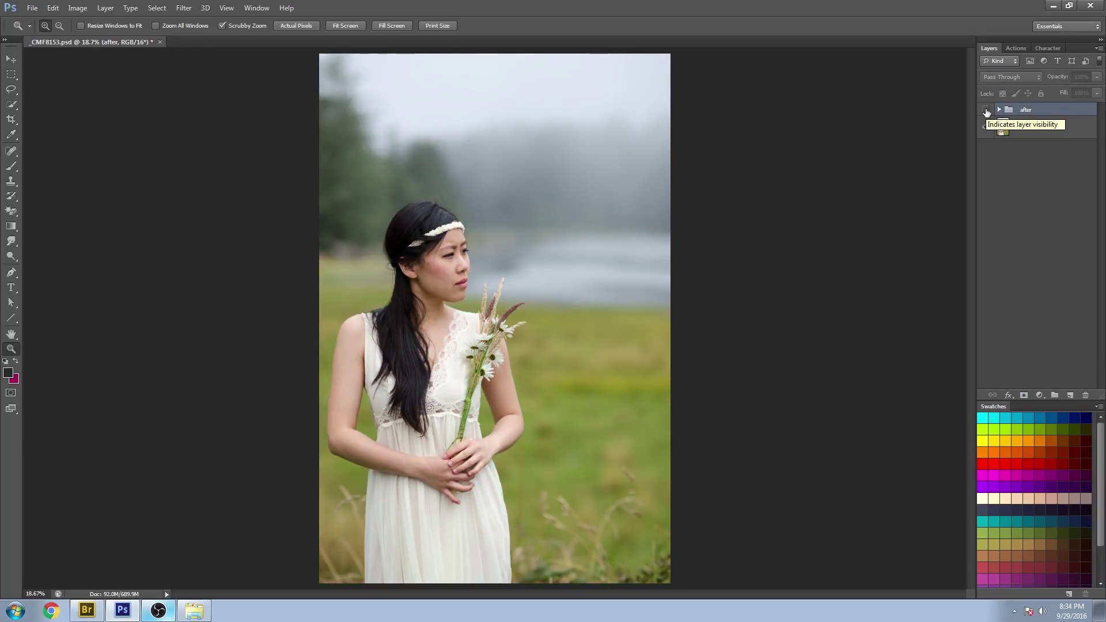
pyautogui.click(986, 110)
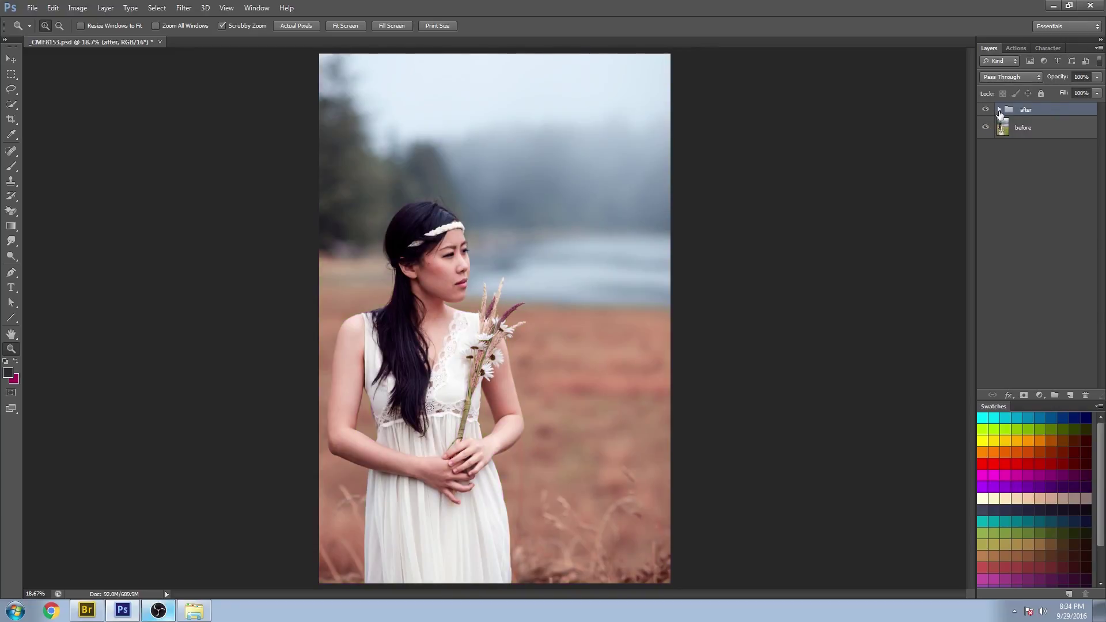
pyautogui.click(999, 110)
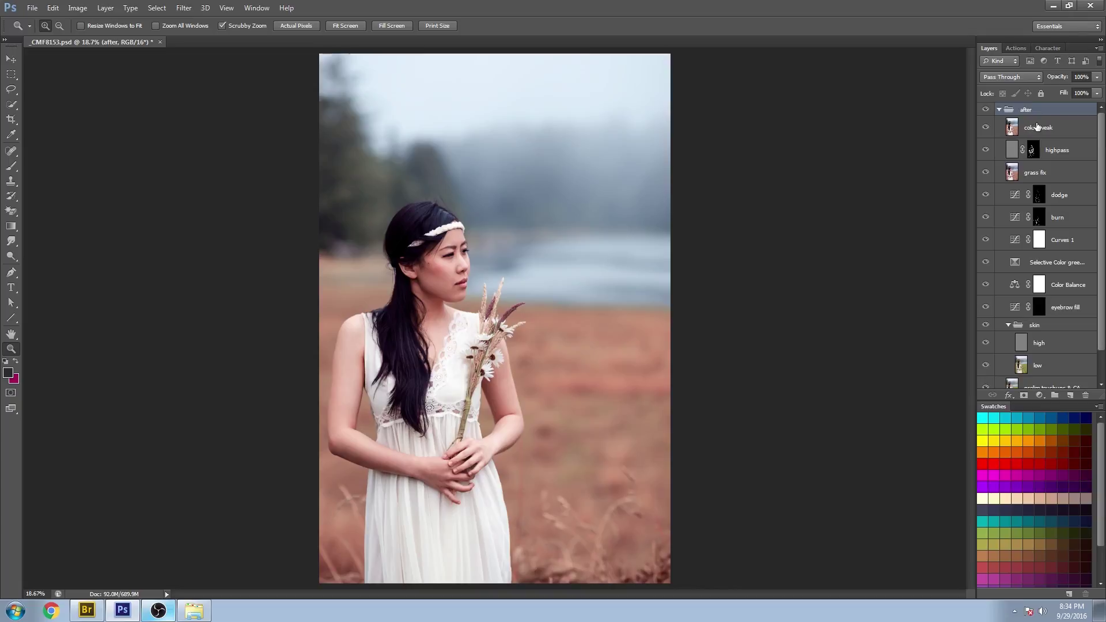
# - Hide the adjustment layers above Color Balance, and compare the portrait's colors with the Color Balance layer off and on
pyautogui.moveTo(986, 130); pyautogui.dragTo(980, 273)
pyautogui.click(985, 285)
pyautogui.click(986, 284)
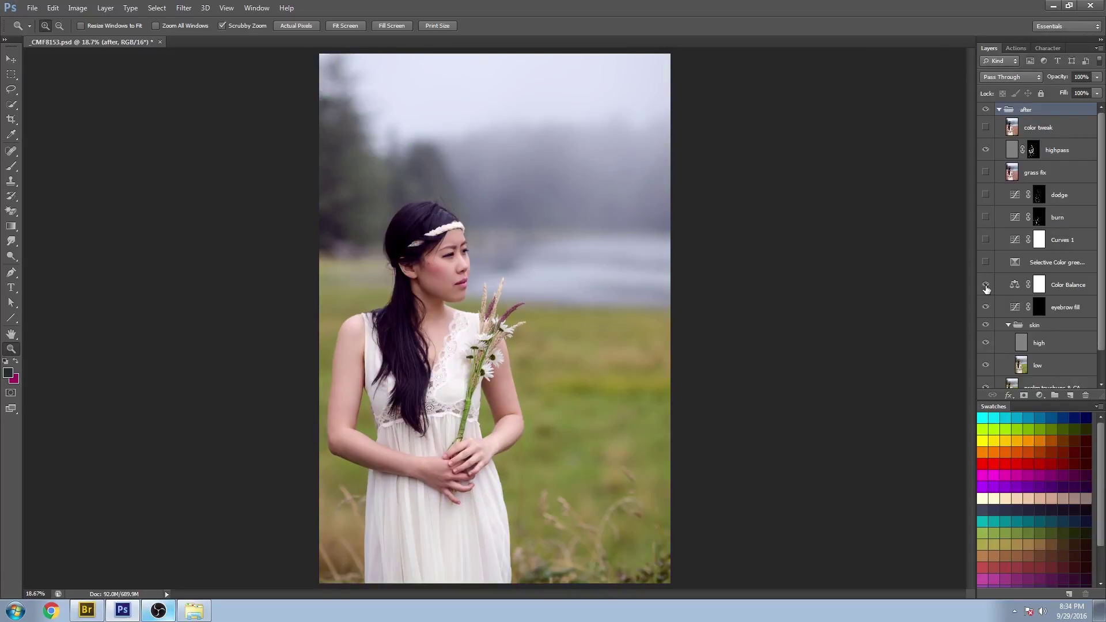
pyautogui.click(986, 285)
pyautogui.click(986, 284)
# - Preview the Selective Color layer's effect on the grass, and show all layers from it up to color tweak
pyautogui.click(986, 263)
pyautogui.click(986, 263)
pyautogui.moveTo(985, 263); pyautogui.dragTo(985, 132)
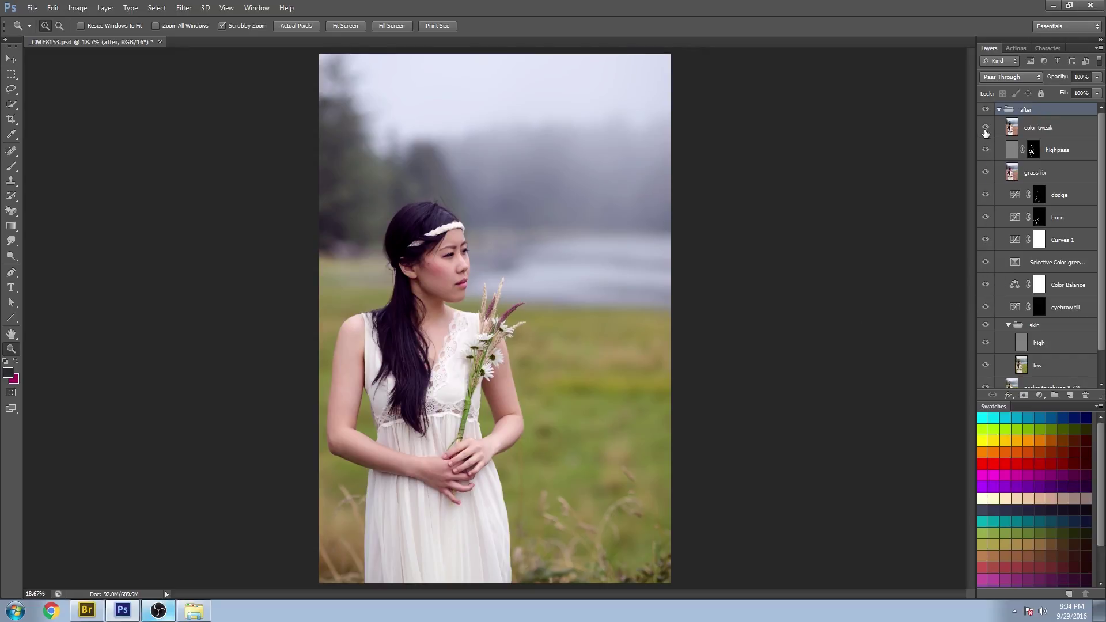